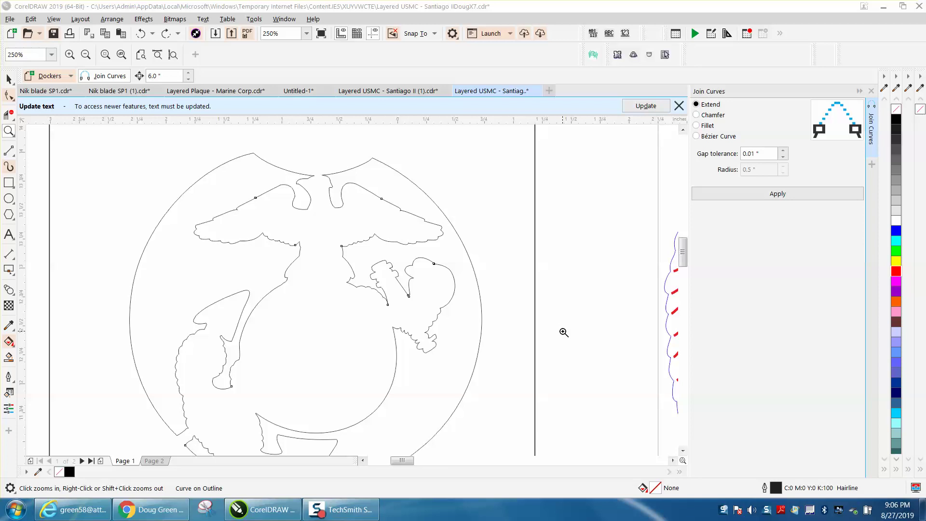
Zoom out to see all the artwork, select the globe emblem and red eagle, then frame the emblem.
{"action": "right_click", "coordinate": [530, 304]}
{"action": "right_click", "coordinate": [530, 303]}
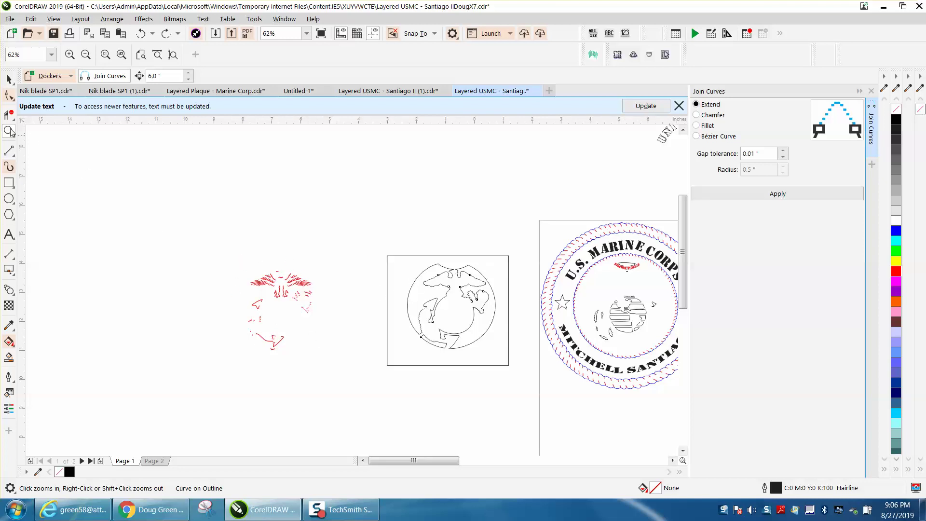
{"action": "left_click", "coordinate": [9, 79]}
{"action": "left_click_drag", "start_coordinate": [239, 260], "coordinate": [337, 363]}
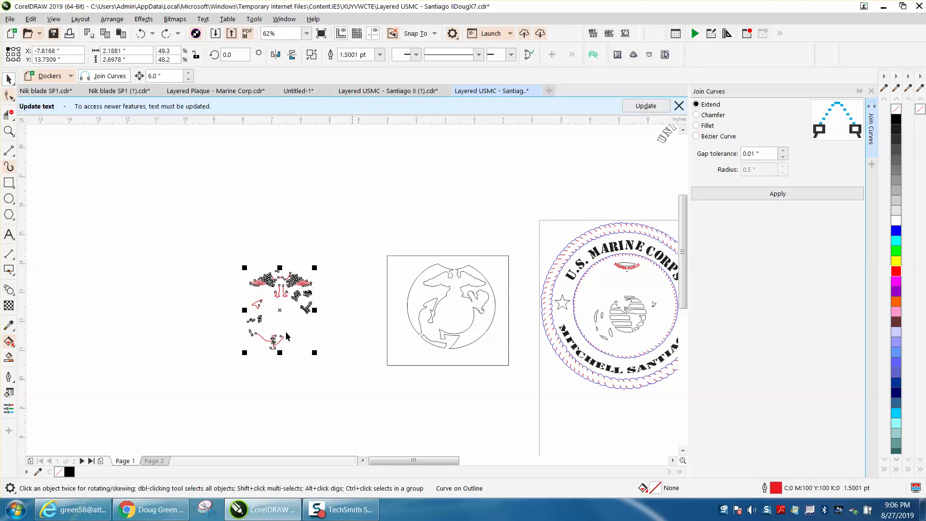
{"action": "left_click", "coordinate": [9, 131]}
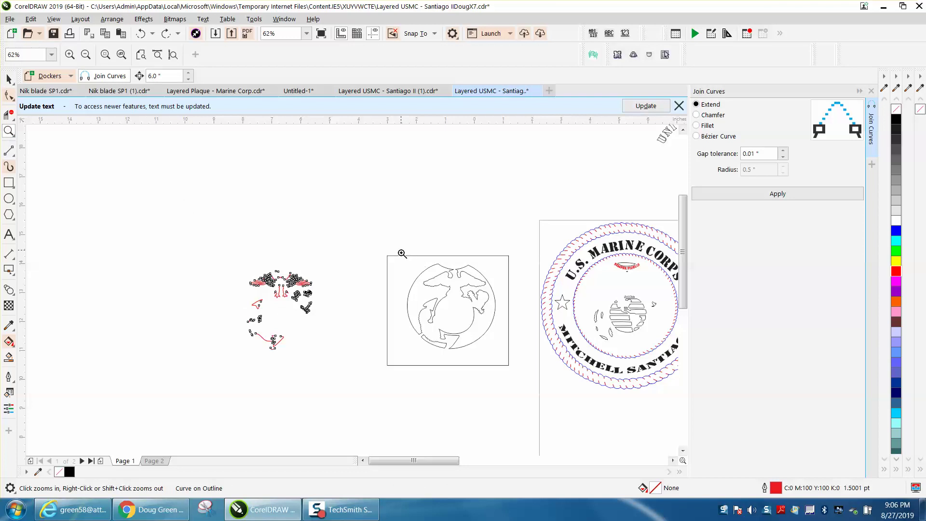
{"action": "left_click_drag", "start_coordinate": [401, 253], "coordinate": [547, 364]}
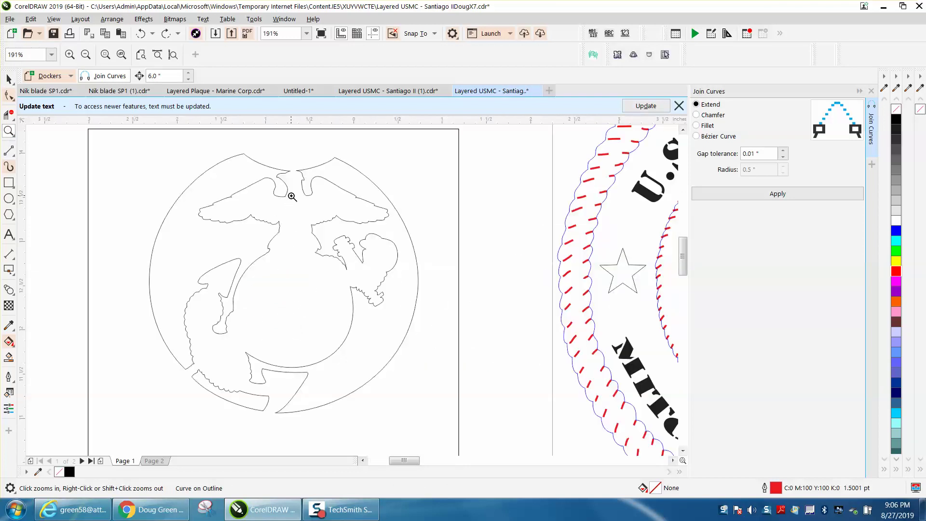
Test the emblem area for leaks with Smart Fill, then undo the test fill.
{"action": "left_click", "coordinate": [9, 356]}
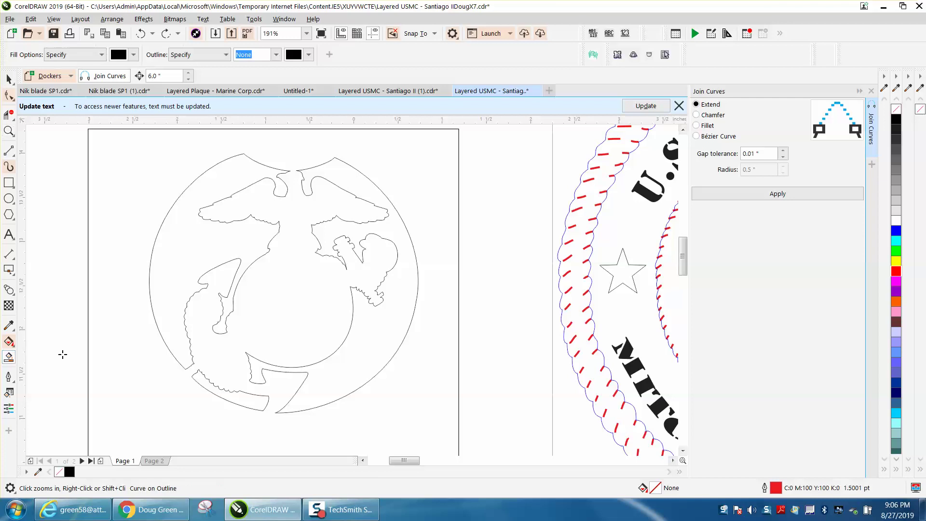
{"action": "left_click", "coordinate": [267, 322]}
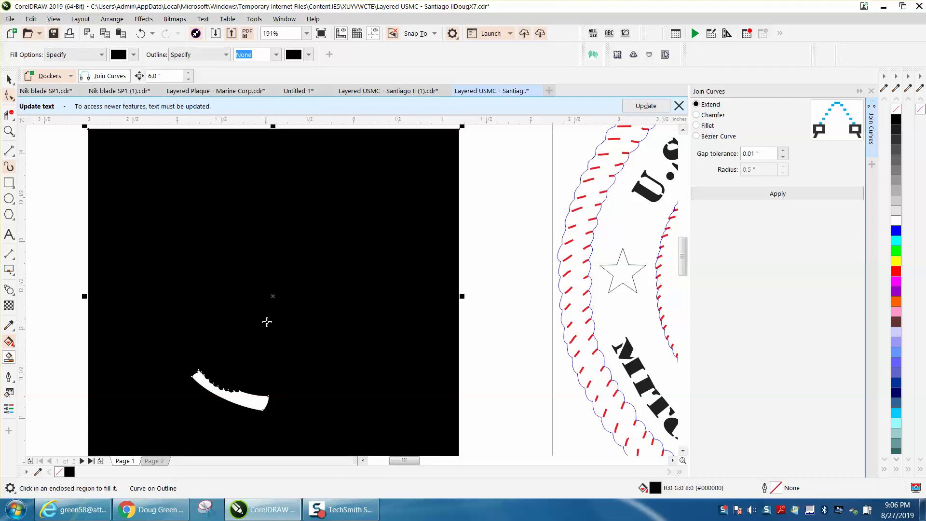
{"action": "left_click", "coordinate": [141, 34]}
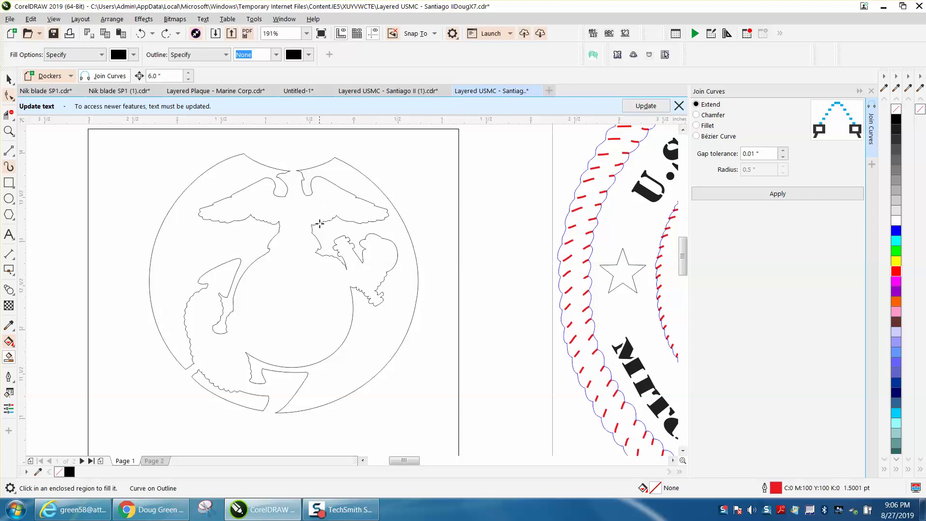
{"action": "scroll", "coordinate": [320, 223], "scroll_direction": "down", "scroll_amount": 3}
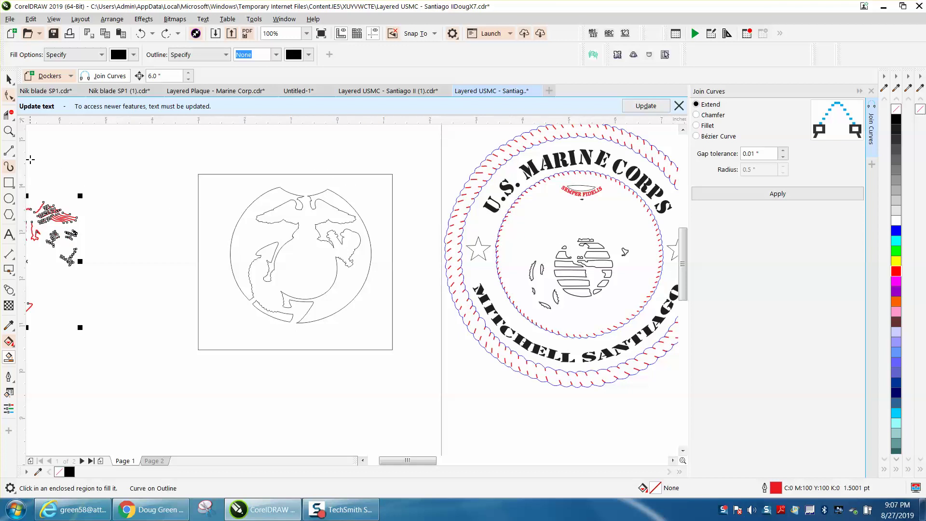
Zoom in on the emblem and inspect the outline curve's nodes with the Shape tool.
{"action": "left_click", "coordinate": [9, 131]}
{"action": "left_click_drag", "start_coordinate": [202, 172], "coordinate": [443, 372]}
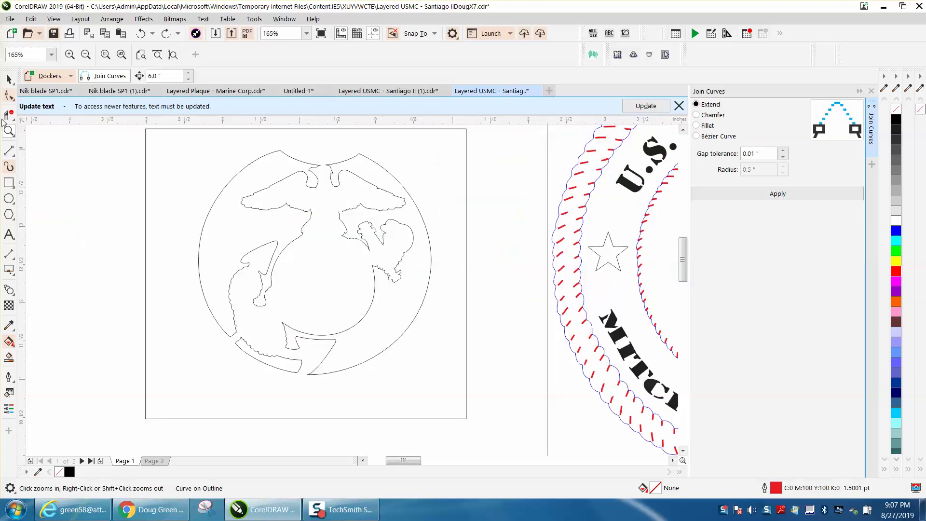
{"action": "left_click", "coordinate": [10, 95]}
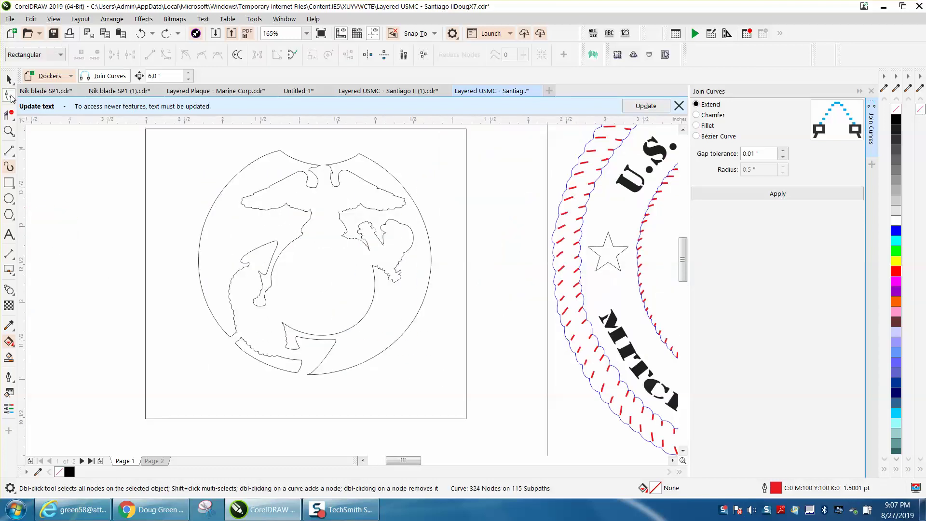
{"action": "left_click", "coordinate": [281, 211]}
{"action": "scroll", "coordinate": [299, 311], "scroll_direction": "down", "scroll_amount": 2}
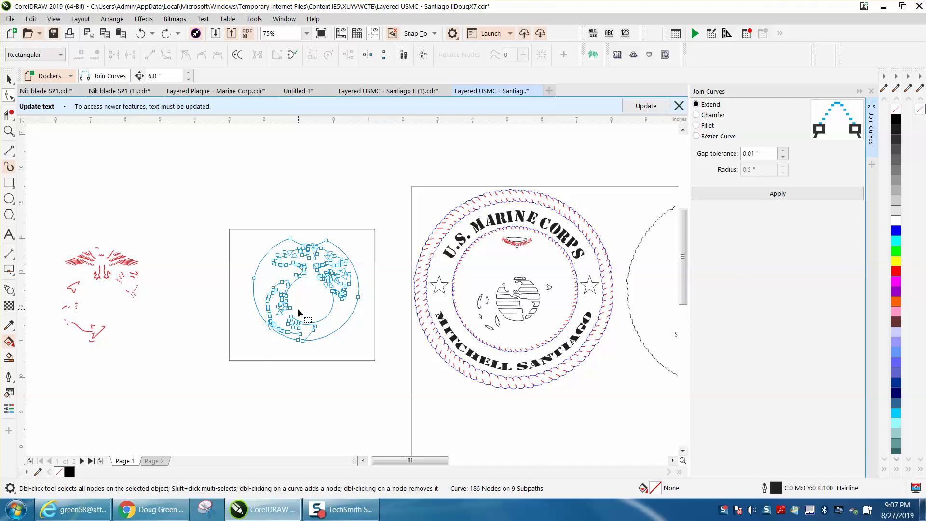
{"action": "scroll", "coordinate": [297, 308], "scroll_direction": "up", "scroll_amount": 3}
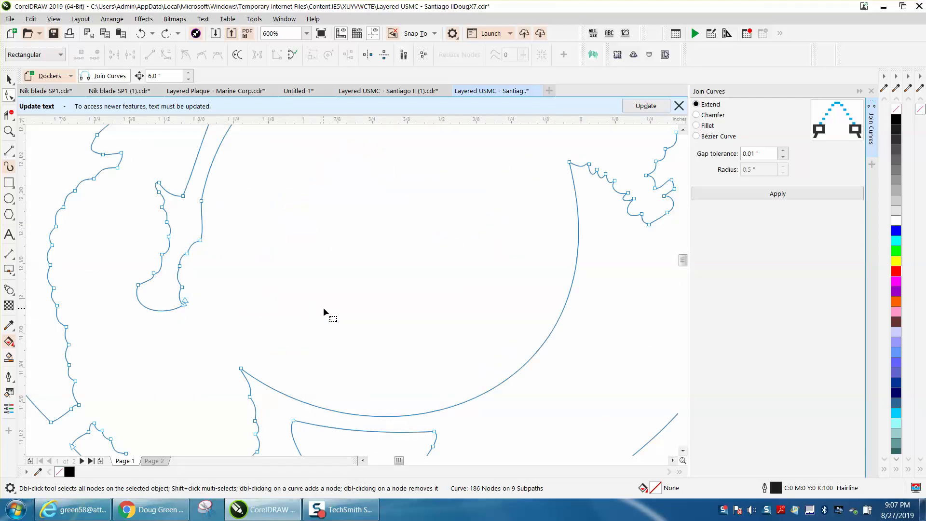
{"action": "scroll", "coordinate": [323, 309], "scroll_direction": "down", "scroll_amount": 1}
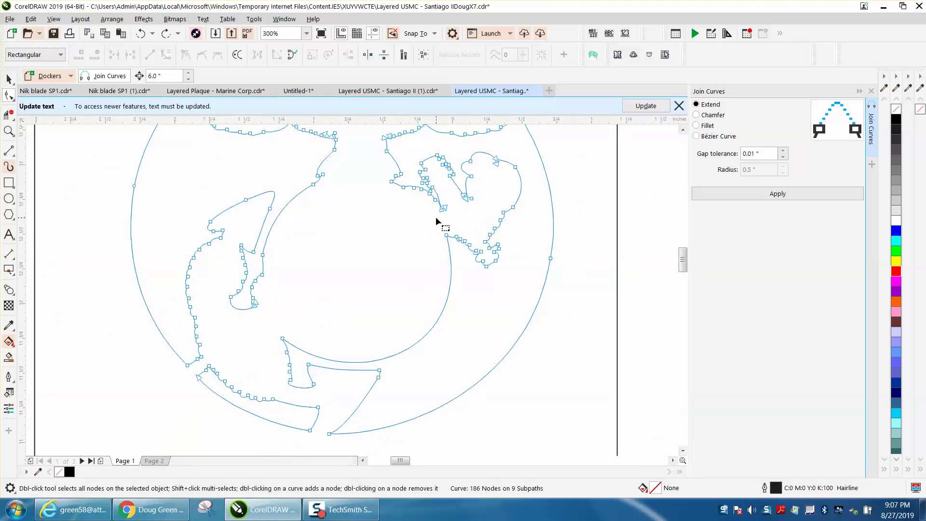
{"action": "scroll", "coordinate": [436, 221], "scroll_direction": "up", "scroll_amount": 1}
{"action": "left_click", "coordinate": [9, 78]}
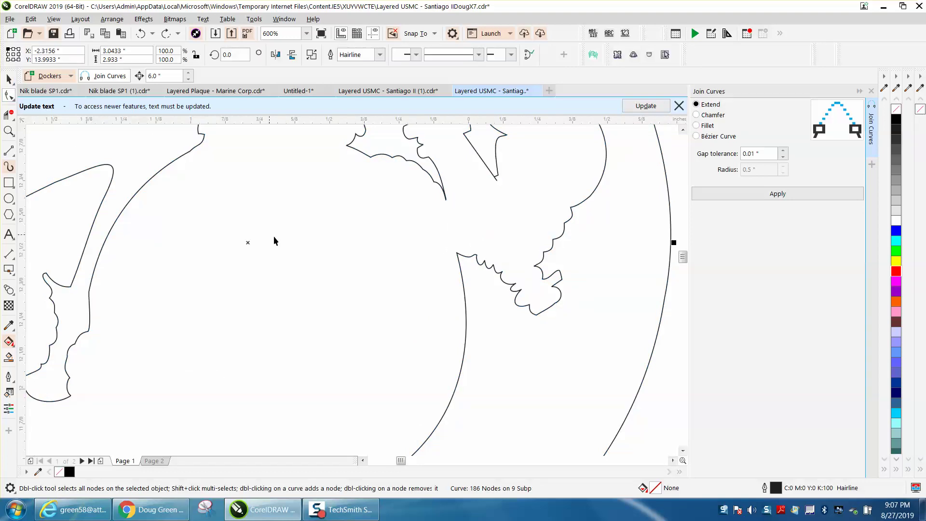
{"action": "scroll", "coordinate": [300, 253], "scroll_direction": "down", "scroll_amount": 2}
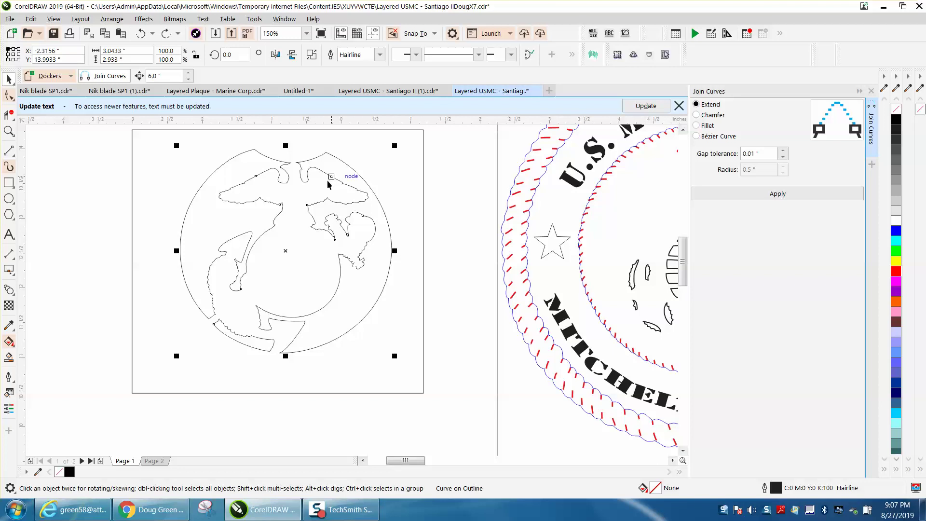
Zoom into the outline break and join its two end nodes with Join Curves.
{"action": "left_click", "coordinate": [9, 131]}
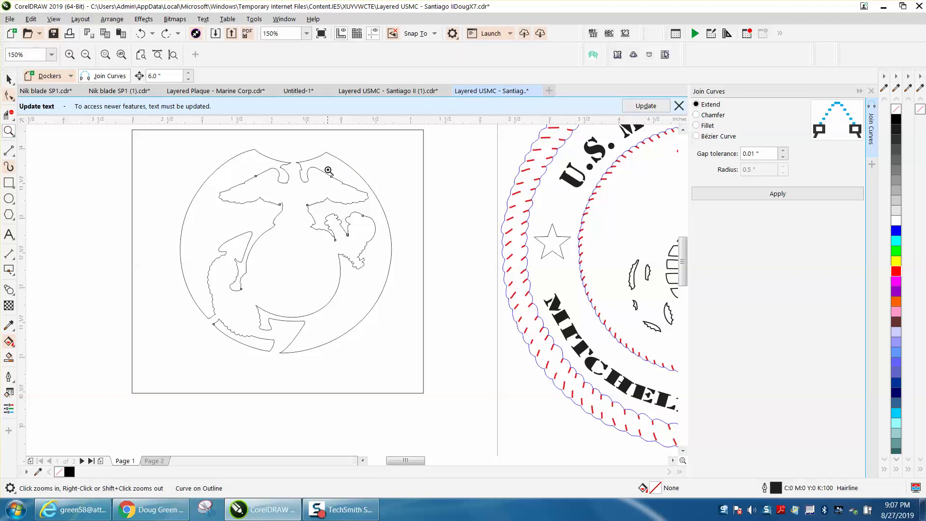
{"action": "left_click_drag", "start_coordinate": [328, 170], "coordinate": [336, 184]}
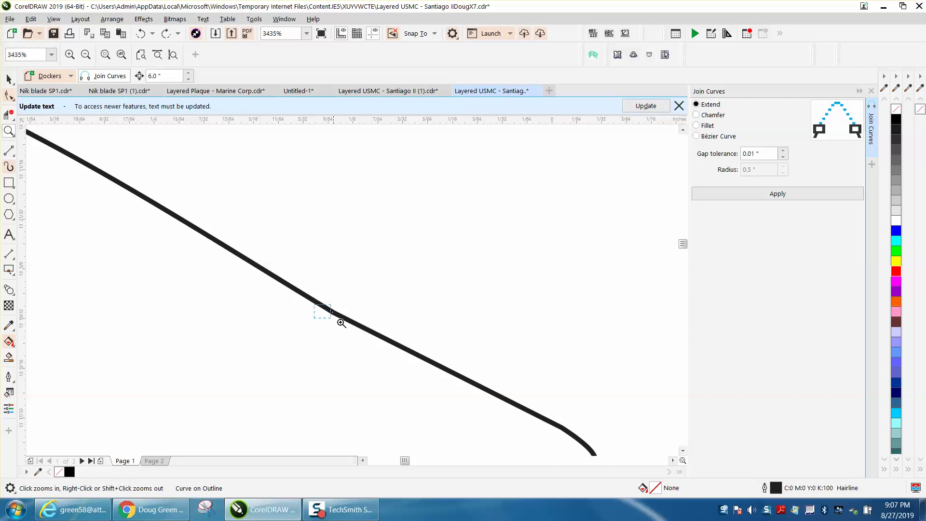
{"action": "left_click_drag", "start_coordinate": [341, 323], "coordinate": [343, 323]}
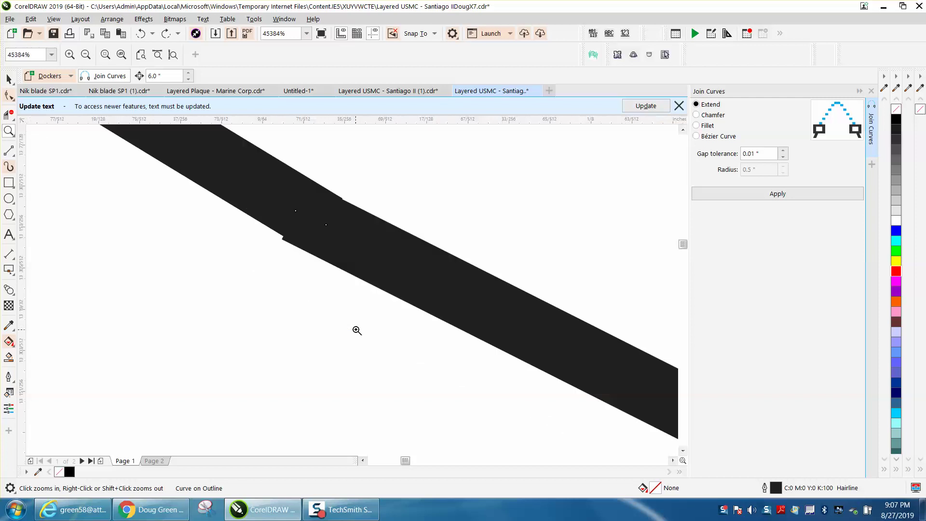
{"action": "left_click", "coordinate": [11, 98]}
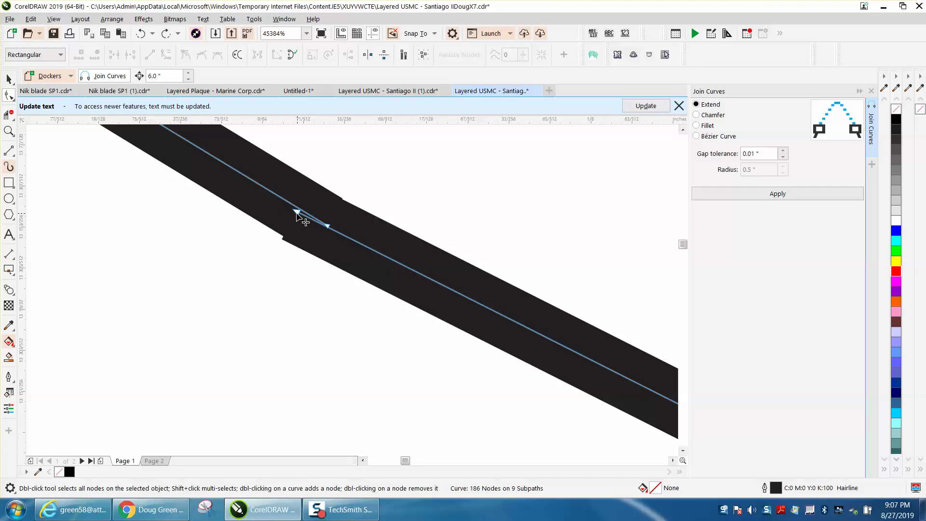
{"action": "left_click_drag", "start_coordinate": [275, 144], "coordinate": [347, 279]}
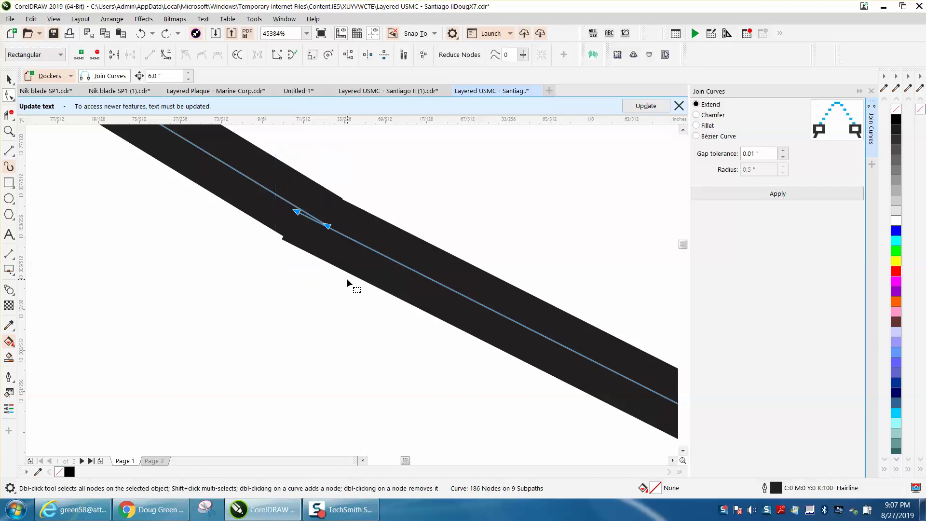
{"action": "left_click", "coordinate": [785, 195]}
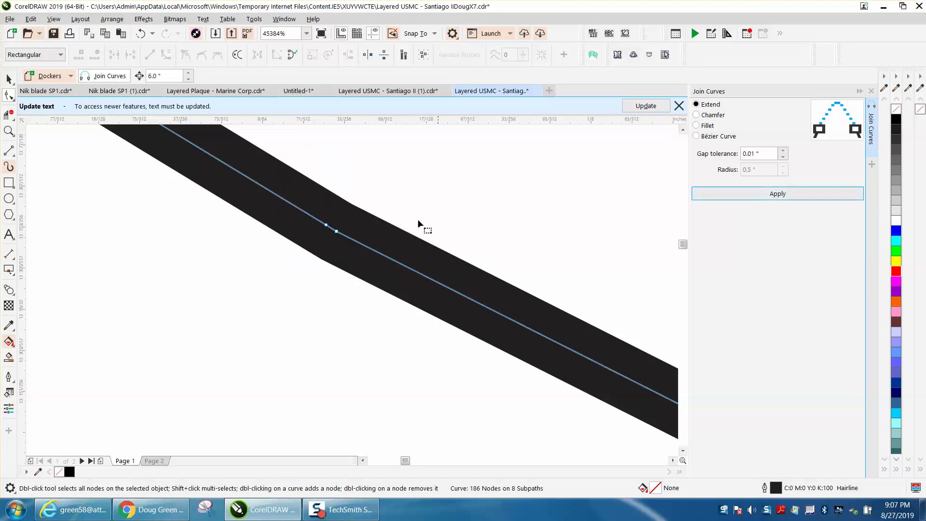
{"action": "double_click", "coordinate": [336, 232]}
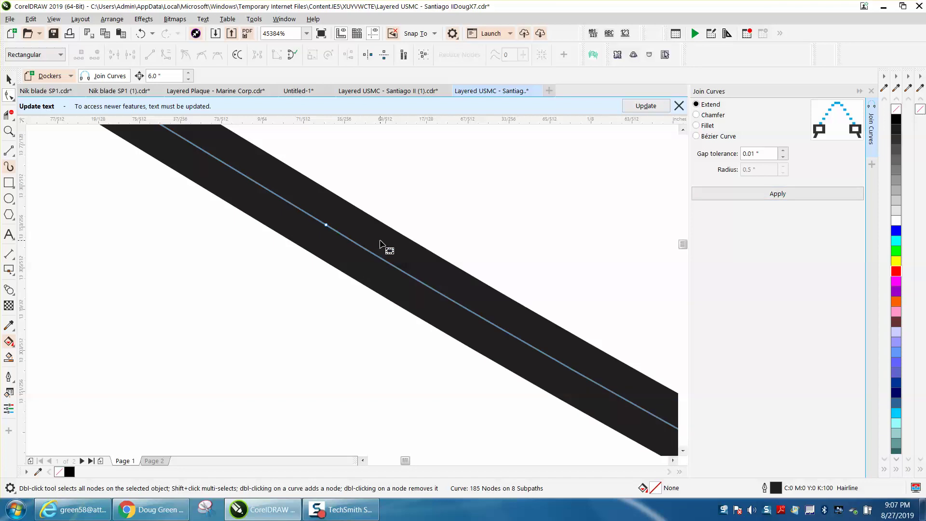
{"action": "left_click", "coordinate": [141, 33]}
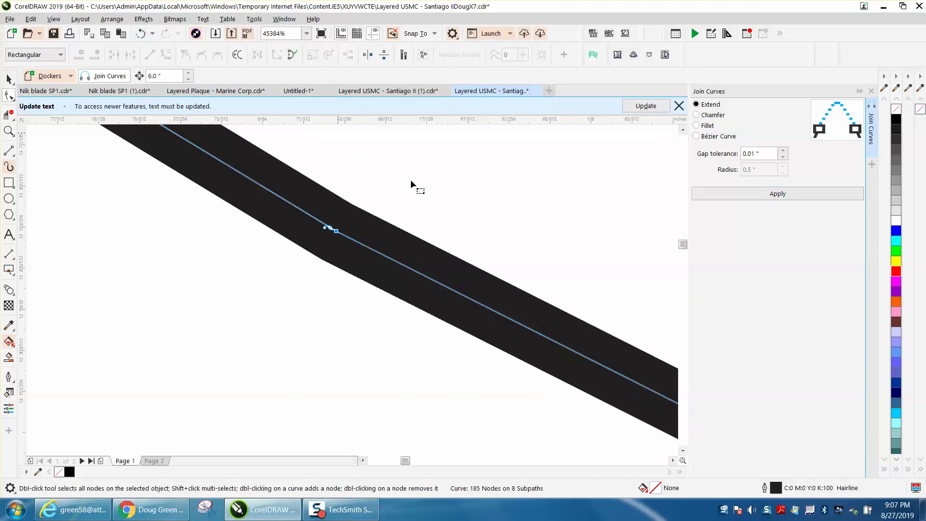
{"action": "scroll", "coordinate": [434, 212], "scroll_direction": "down", "scroll_amount": 5}
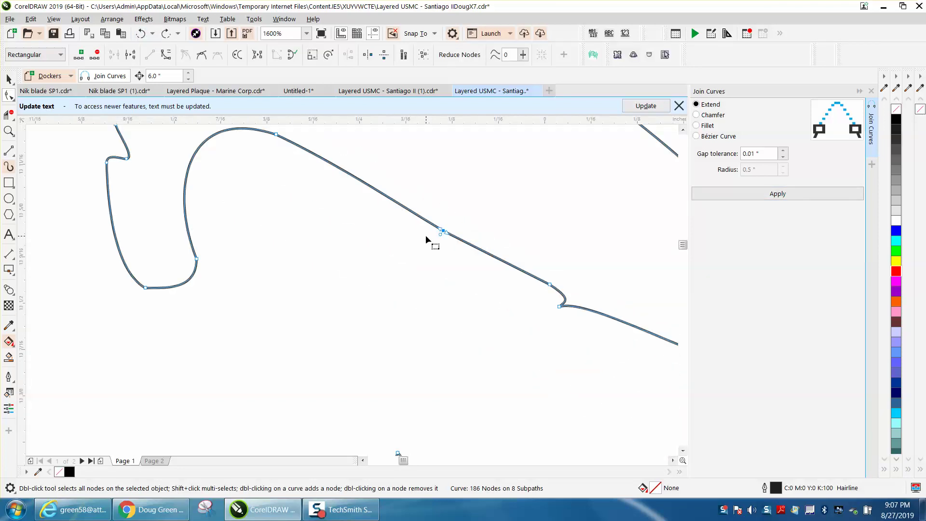
{"action": "scroll", "coordinate": [361, 243], "scroll_direction": "down", "scroll_amount": 2}
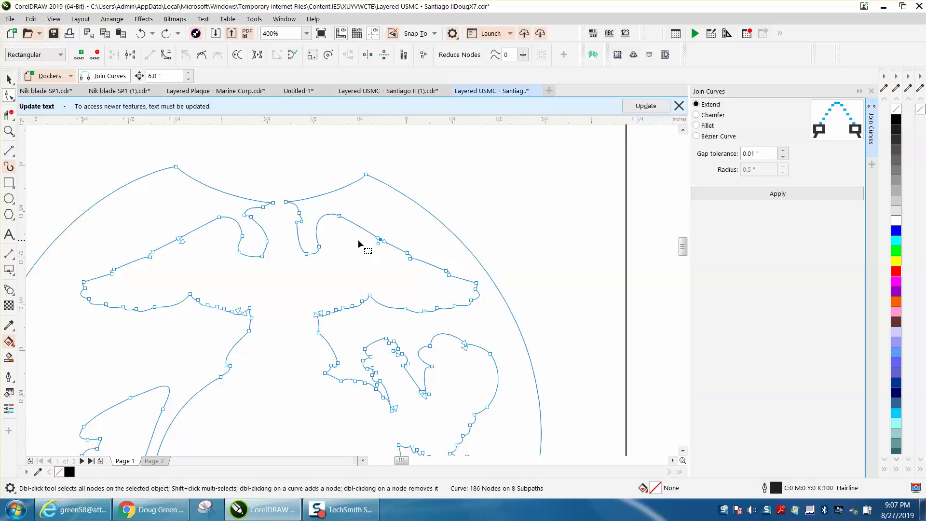
At a second break, snap one open end onto the other and join them with Join Curves.
{"action": "left_click", "coordinate": [8, 80]}
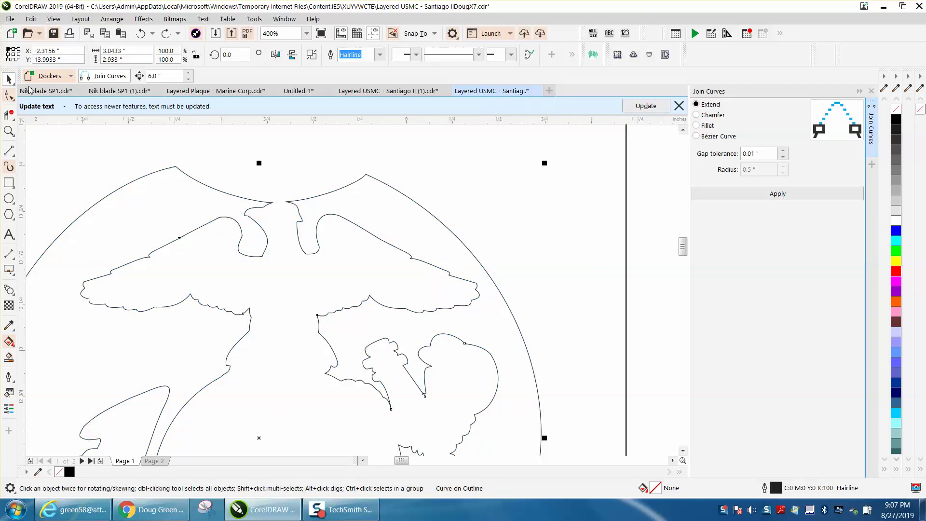
{"action": "scroll", "coordinate": [372, 267], "scroll_direction": "down", "scroll_amount": 1}
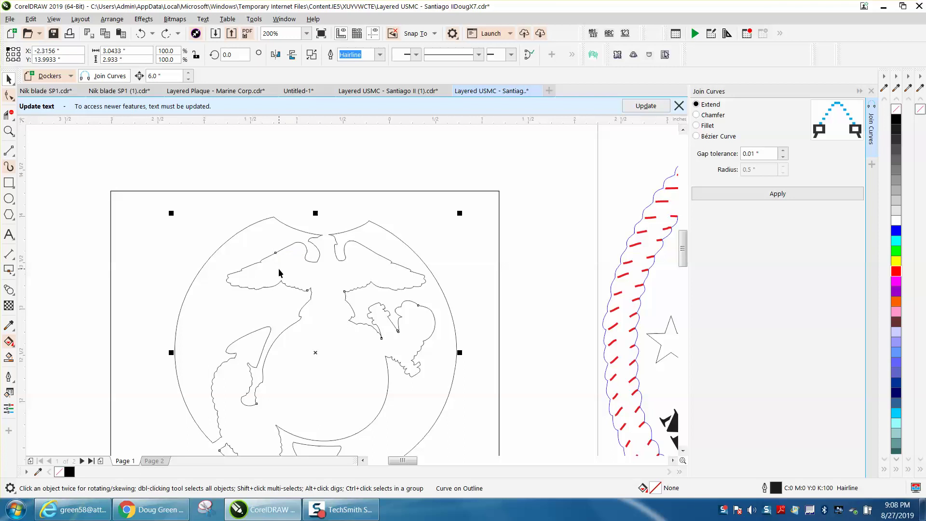
{"action": "left_click", "coordinate": [9, 131]}
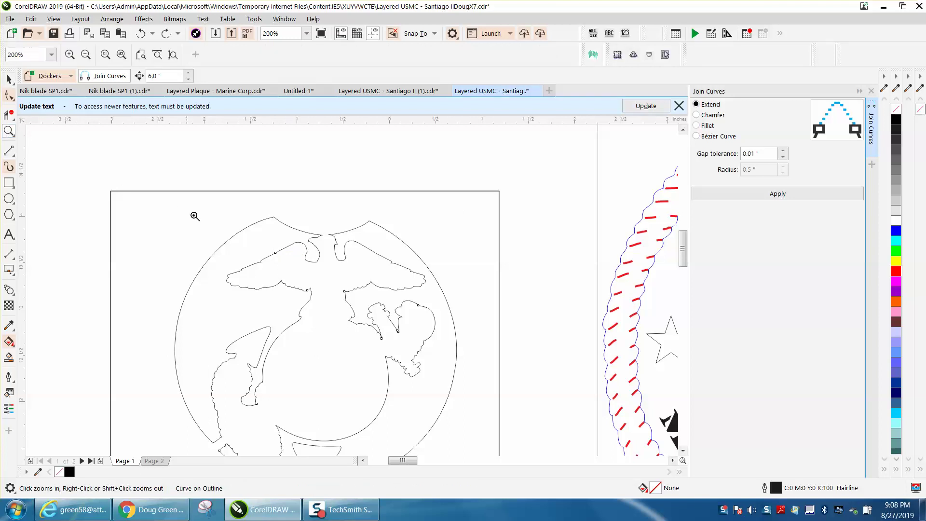
{"action": "left_click_drag", "start_coordinate": [291, 263], "coordinate": [291, 263]}
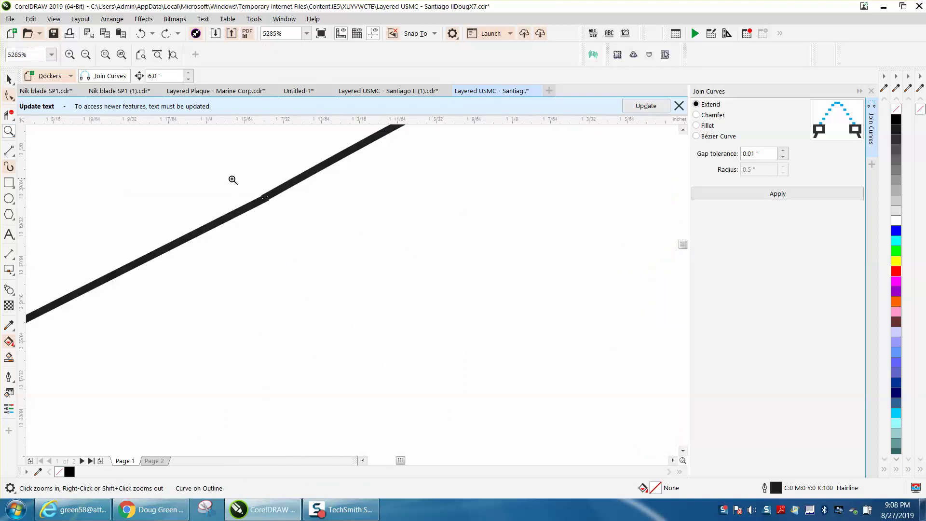
{"action": "left_click_drag", "start_coordinate": [231, 180], "coordinate": [313, 234]}
{"action": "left_click", "coordinate": [9, 95]}
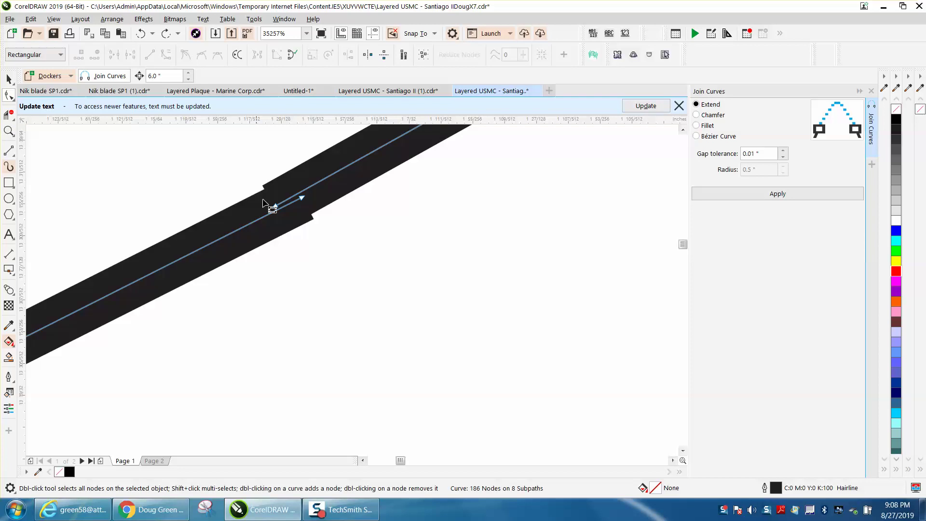
{"action": "left_click_drag", "start_coordinate": [302, 199], "coordinate": [276, 205]}
{"action": "left_click_drag", "start_coordinate": [223, 156], "coordinate": [358, 268]}
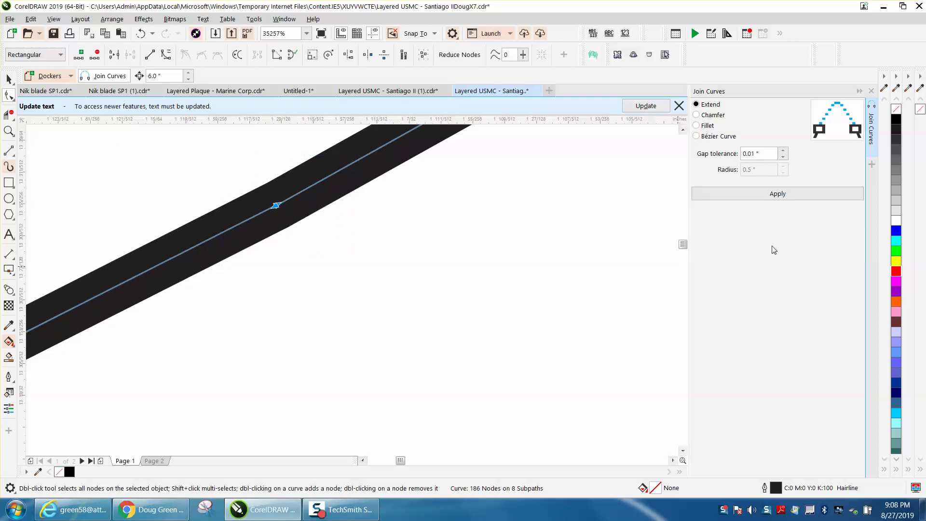
{"action": "left_click", "coordinate": [781, 194]}
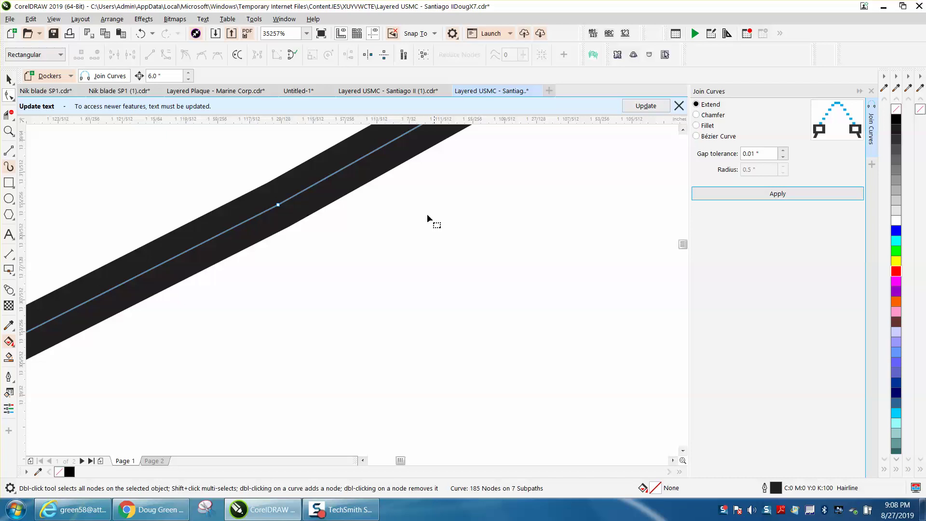
Check the Window > Dockers list without changes, then select the whole emblem outline.
{"action": "left_click", "coordinate": [284, 21]}
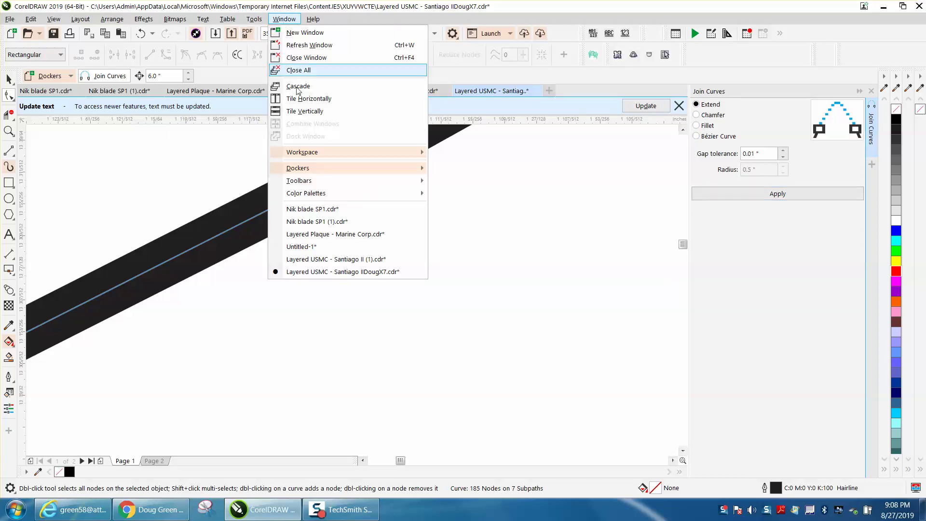
{"action": "mouse_move", "coordinate": [299, 168]}
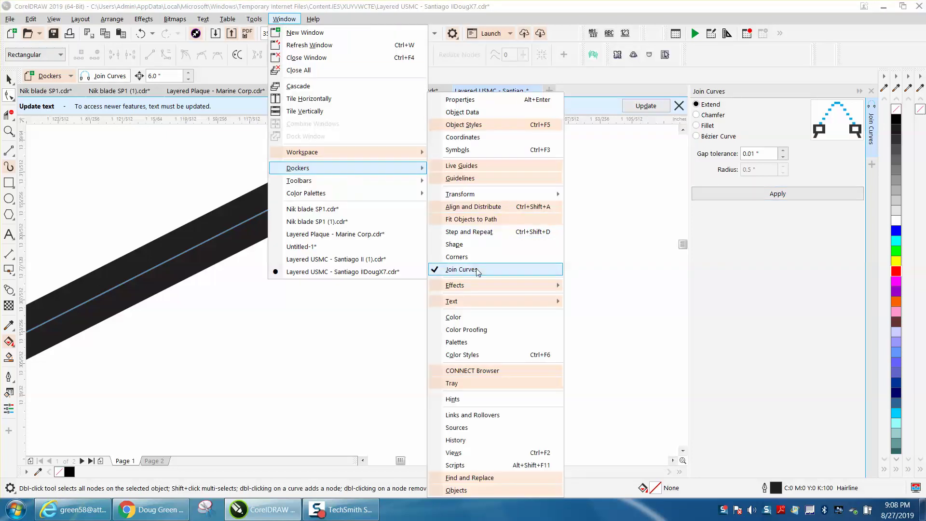
{"action": "left_click", "coordinate": [606, 260]}
{"action": "scroll", "coordinate": [332, 161], "scroll_direction": "down", "scroll_amount": 4}
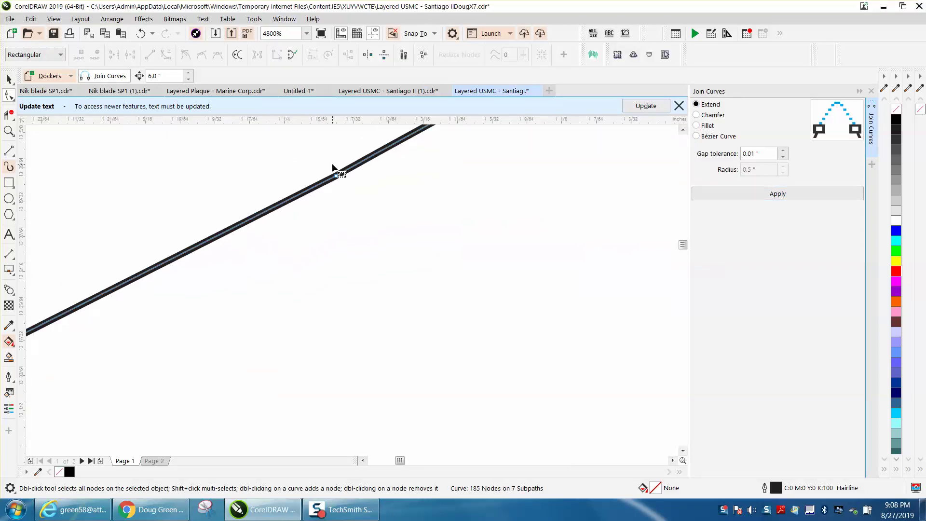
{"action": "scroll", "coordinate": [332, 165], "scroll_direction": "down", "scroll_amount": 6}
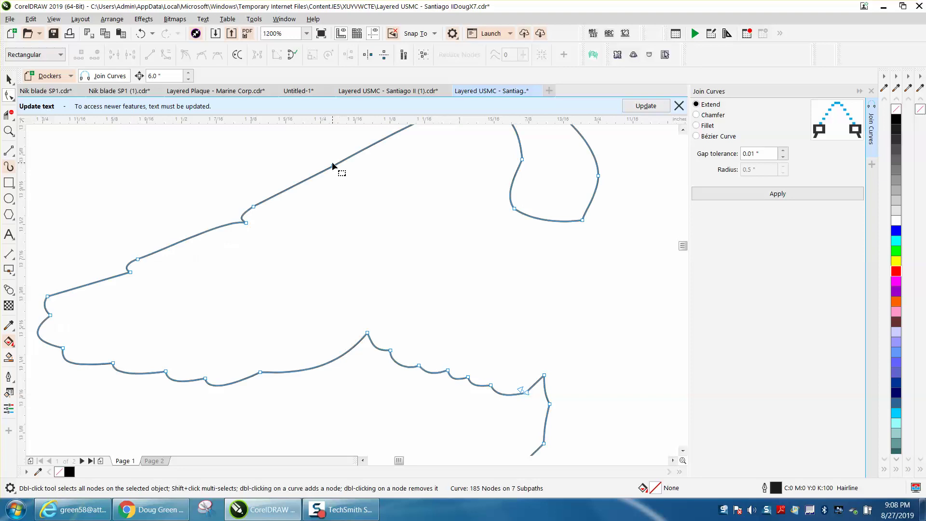
{"action": "left_click", "coordinate": [10, 79]}
{"action": "scroll", "coordinate": [418, 292], "scroll_direction": "down", "scroll_amount": 2}
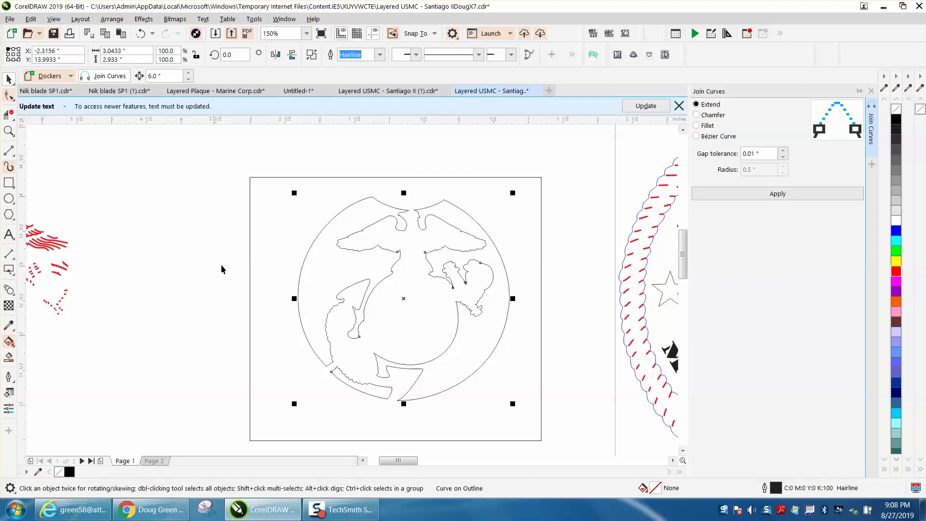
Zoom onto the overlapping corner ends and join their two end nodes with Join Curves.
{"action": "left_click", "coordinate": [9, 131]}
{"action": "left_click_drag", "start_coordinate": [354, 332], "coordinate": [370, 343]}
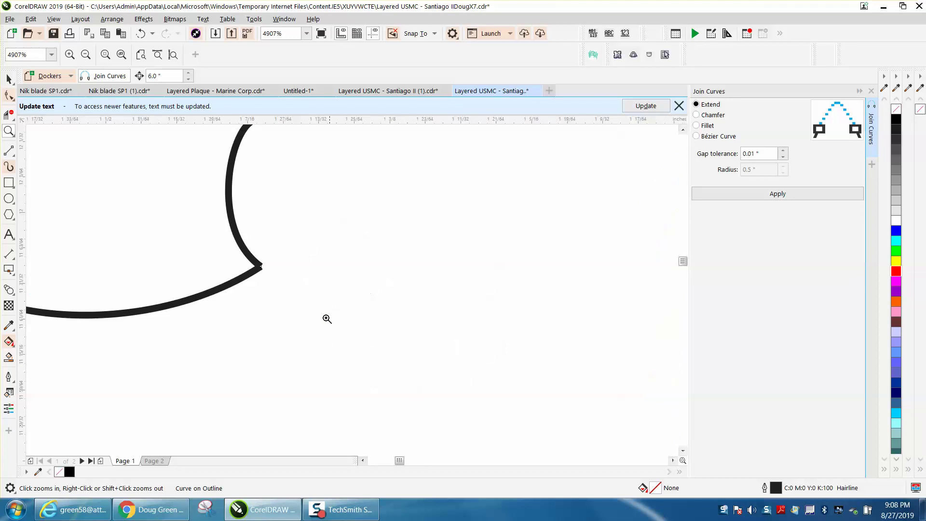
{"action": "left_click_drag", "start_coordinate": [246, 254], "coordinate": [276, 278]}
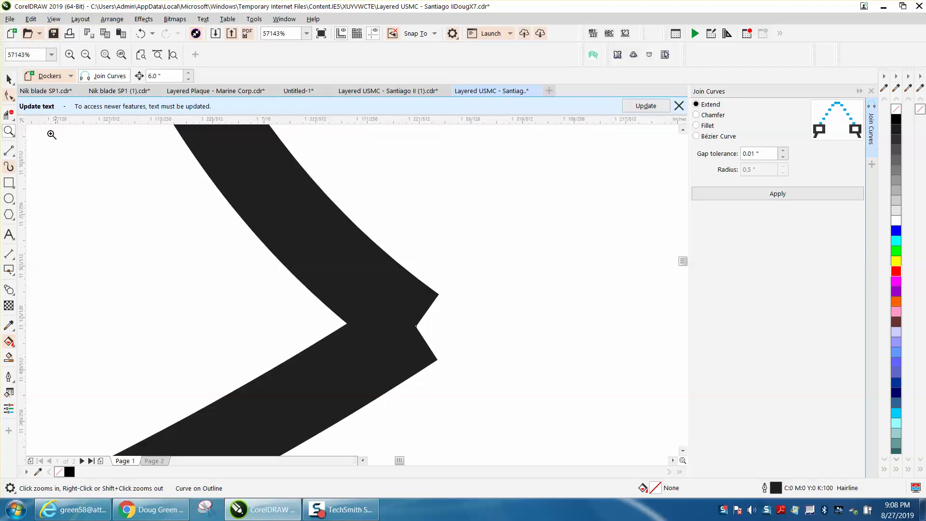
{"action": "left_click", "coordinate": [8, 95]}
{"action": "left_click_drag", "start_coordinate": [456, 272], "coordinate": [391, 405]}
{"action": "left_click", "coordinate": [780, 198]}
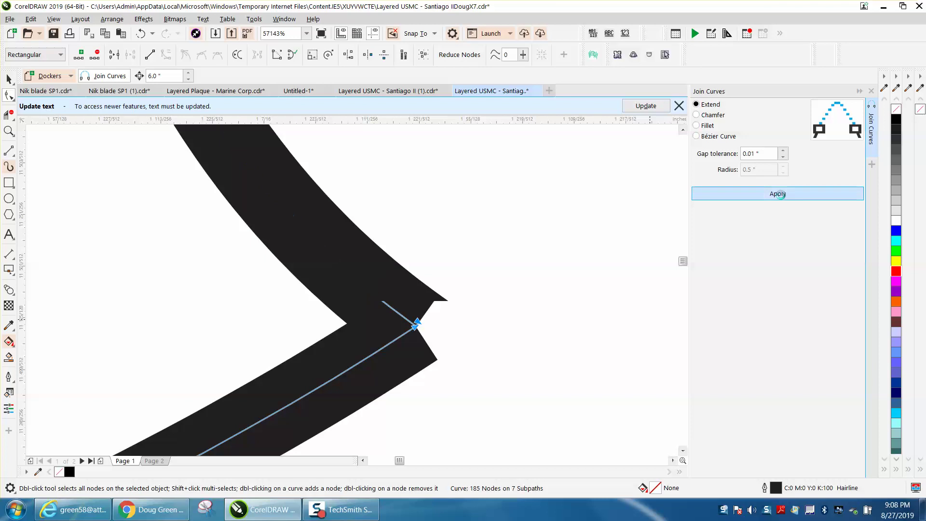
{"action": "scroll", "coordinate": [405, 189], "scroll_direction": "down", "scroll_amount": 3}
{"action": "scroll", "coordinate": [405, 188], "scroll_direction": "down", "scroll_amount": 2}
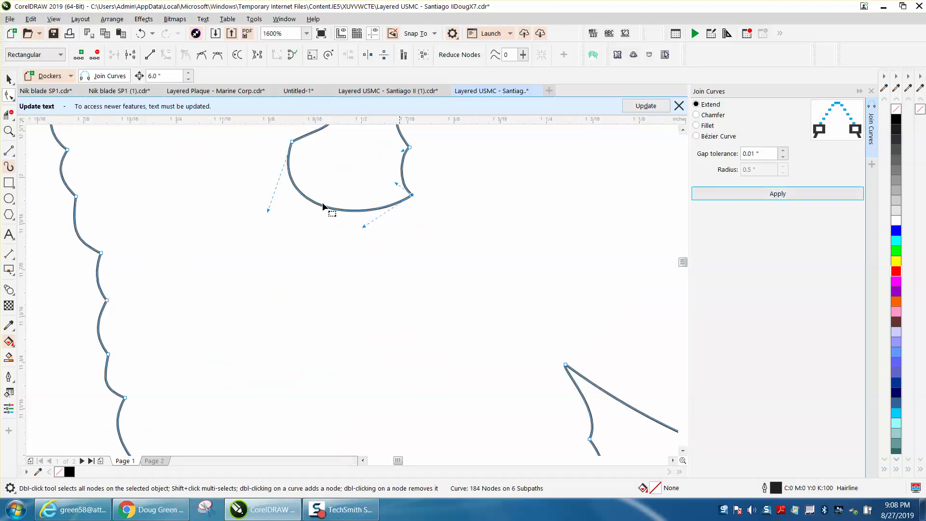
Select the emblem outline and undo the previous action.
{"action": "left_click", "coordinate": [8, 78]}
{"action": "scroll", "coordinate": [284, 196], "scroll_direction": "down", "scroll_amount": 3}
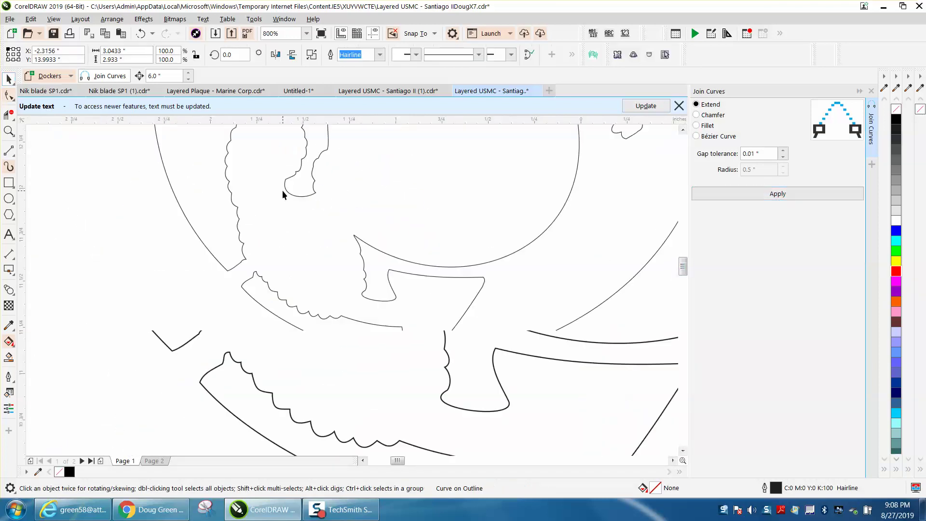
{"action": "left_click_drag", "start_coordinate": [687, 269], "coordinate": [685, 251]}
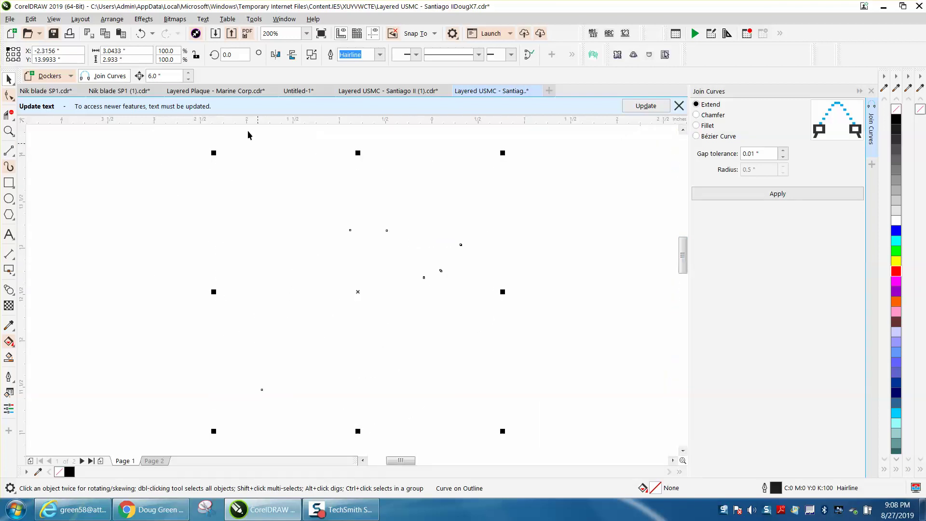
{"action": "left_click", "coordinate": [140, 33]}
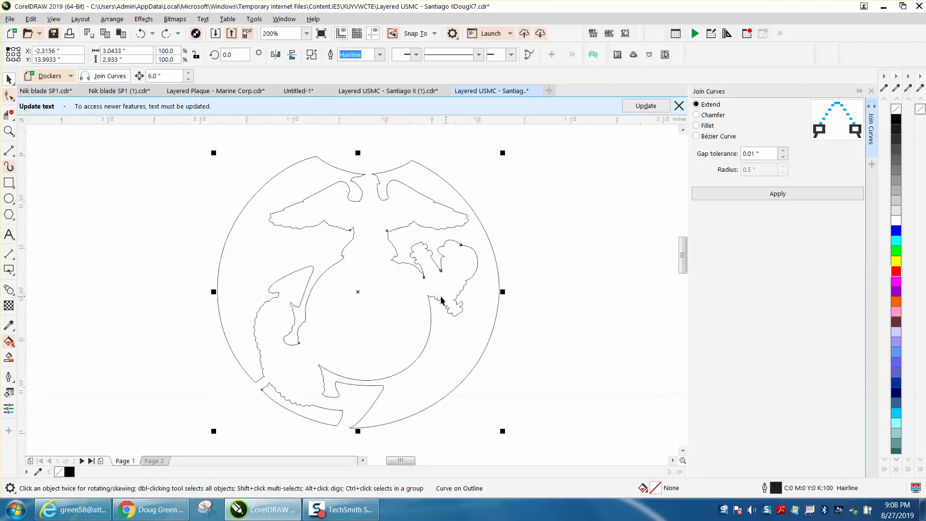
Zoom into the eagle's neck corner and join its end nodes with Join Curves.
{"action": "left_click", "coordinate": [9, 131]}
{"action": "left_click_drag", "start_coordinate": [336, 221], "coordinate": [403, 251]}
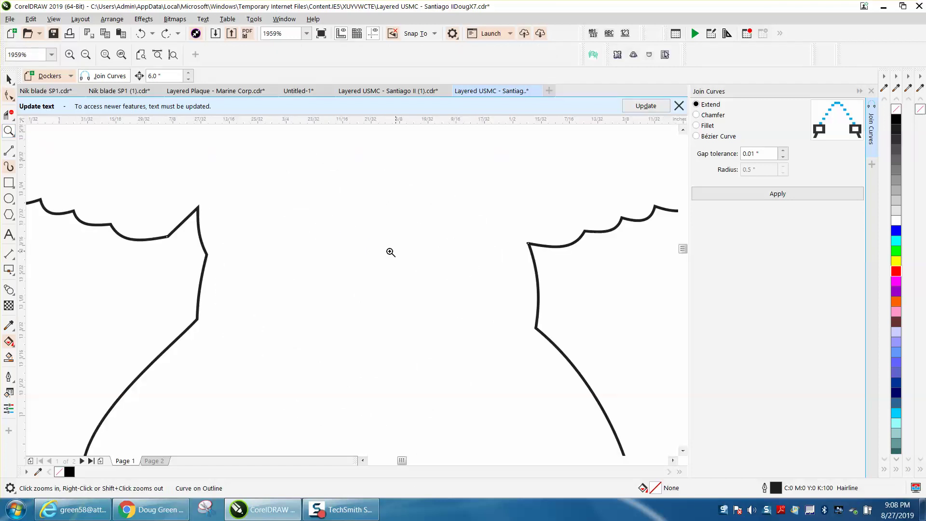
{"action": "left_click_drag", "start_coordinate": [149, 225], "coordinate": [209, 260]}
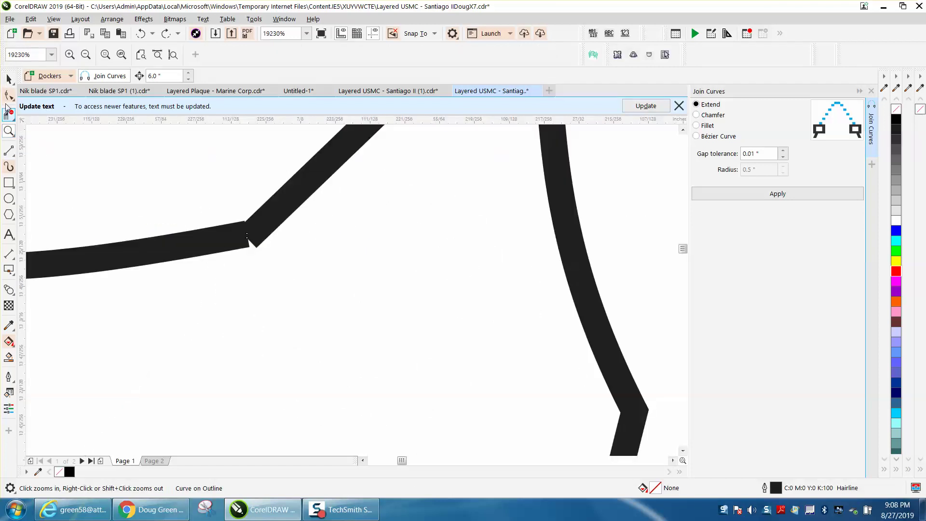
{"action": "left_click", "coordinate": [9, 95]}
{"action": "left_click_drag", "start_coordinate": [248, 236], "coordinate": [247, 238]}
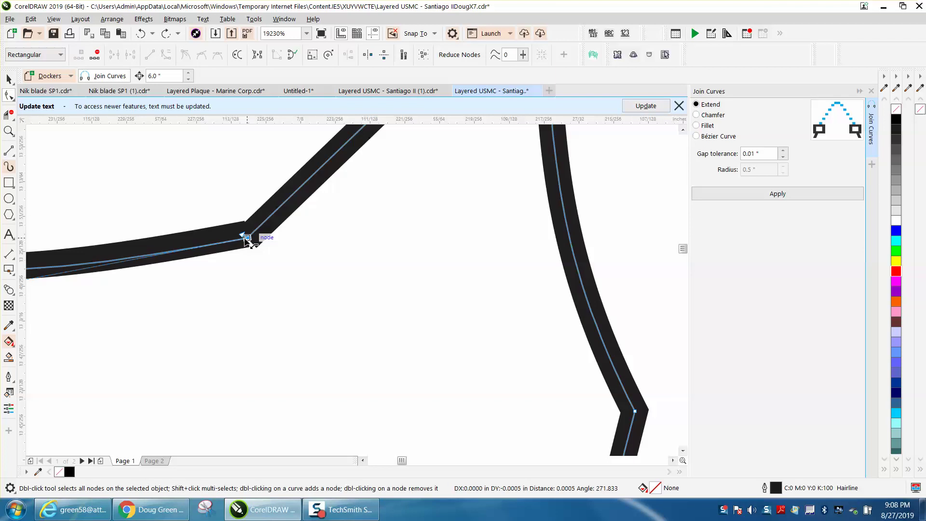
{"action": "left_click_drag", "start_coordinate": [212, 201], "coordinate": [267, 265]}
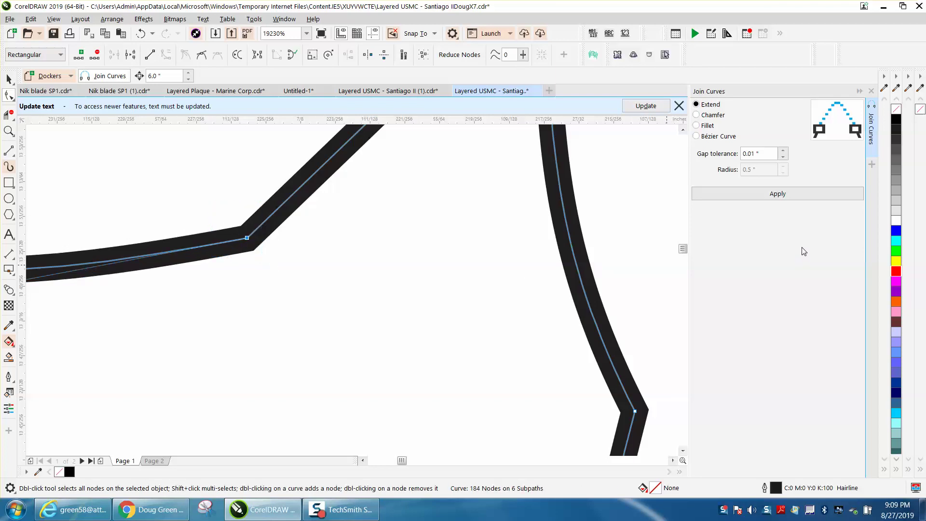
{"action": "left_click", "coordinate": [791, 194]}
{"action": "scroll", "coordinate": [432, 218], "scroll_direction": "down", "scroll_amount": 1}
{"action": "scroll", "coordinate": [439, 218], "scroll_direction": "down", "scroll_amount": 4}
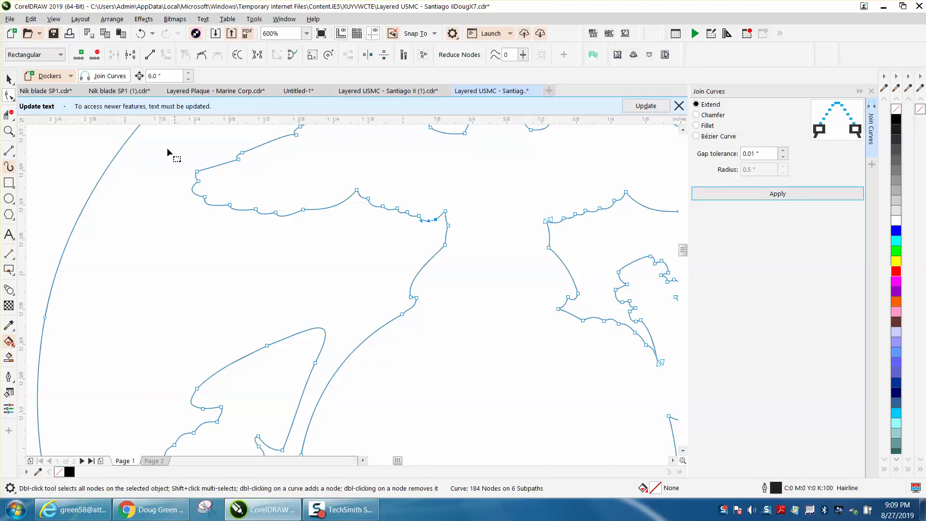
Zoom onto the next open corner and join its loose ends, reaching 183 nodes on 5 subpaths.
{"action": "left_click", "coordinate": [9, 131]}
{"action": "left_click_drag", "start_coordinate": [522, 209], "coordinate": [581, 246]}
{"action": "left_click_drag", "start_coordinate": [291, 241], "coordinate": [366, 283]}
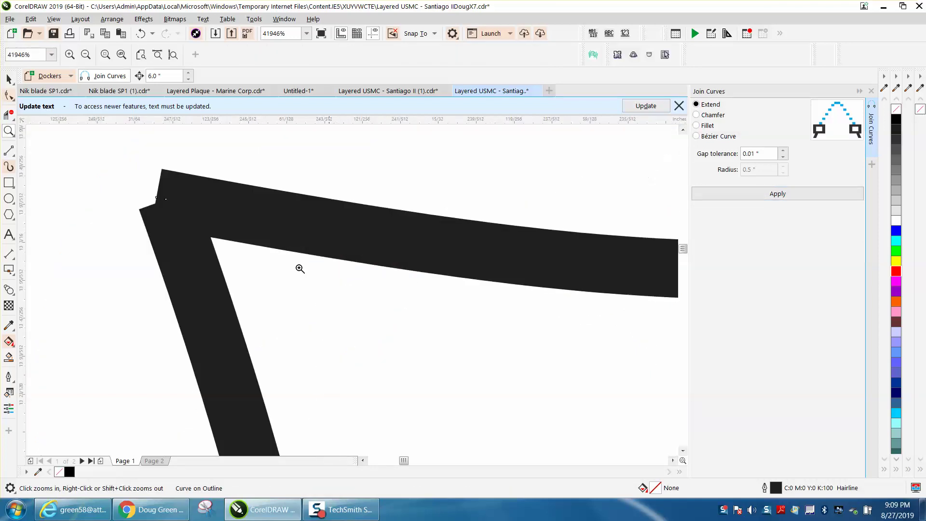
{"action": "left_click", "coordinate": [9, 79]}
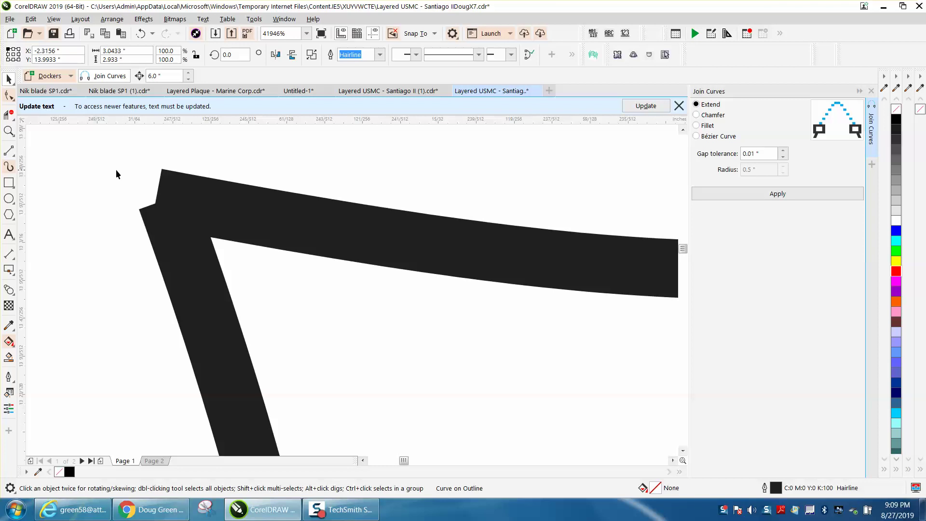
{"action": "left_click", "coordinate": [9, 95]}
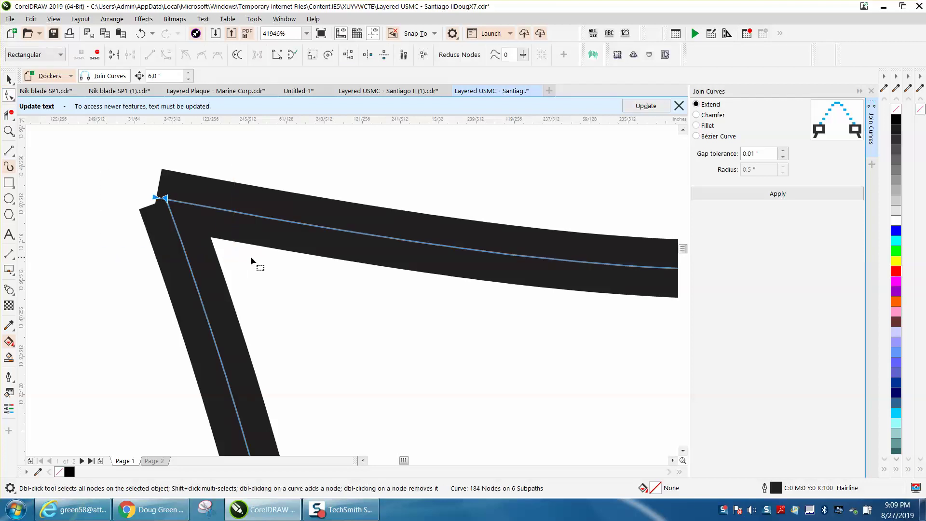
{"action": "left_click", "coordinate": [769, 197]}
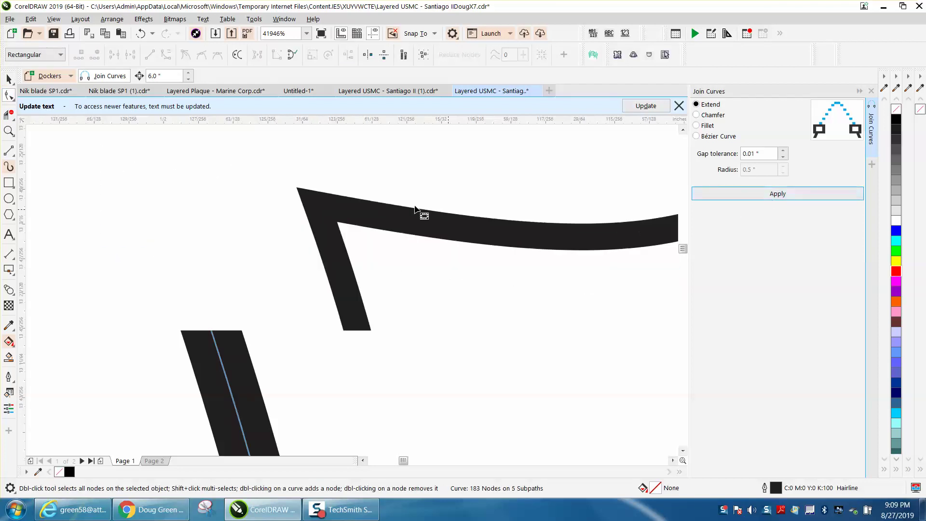
Zoom onto the two curve ends, try deleting the stray diagonal segment, then undo it.
{"action": "scroll", "coordinate": [382, 207], "scroll_direction": "down", "scroll_amount": 10}
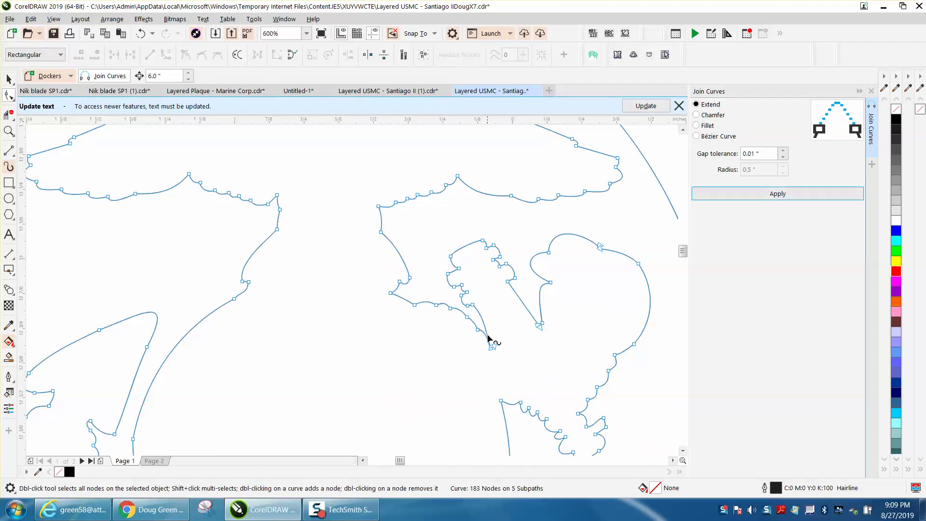
{"action": "left_click", "coordinate": [9, 131]}
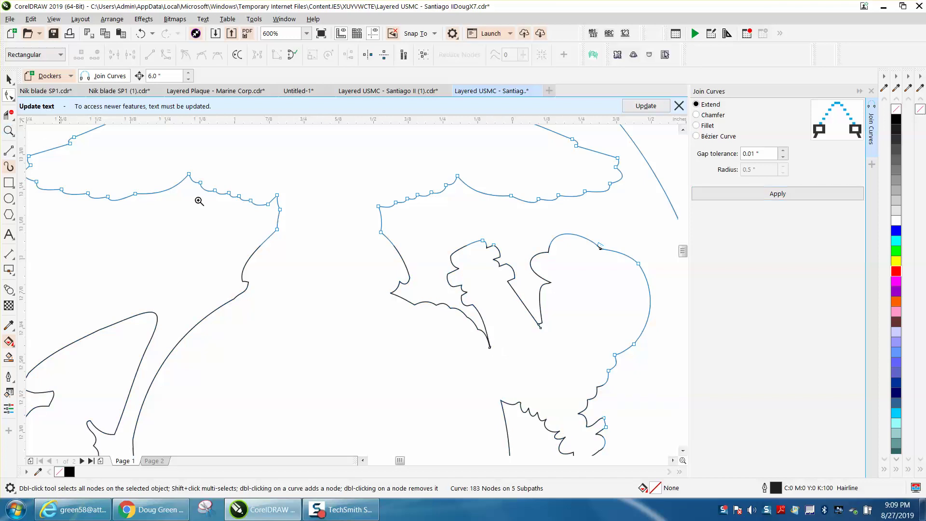
{"action": "left_click_drag", "start_coordinate": [473, 307], "coordinate": [580, 364]}
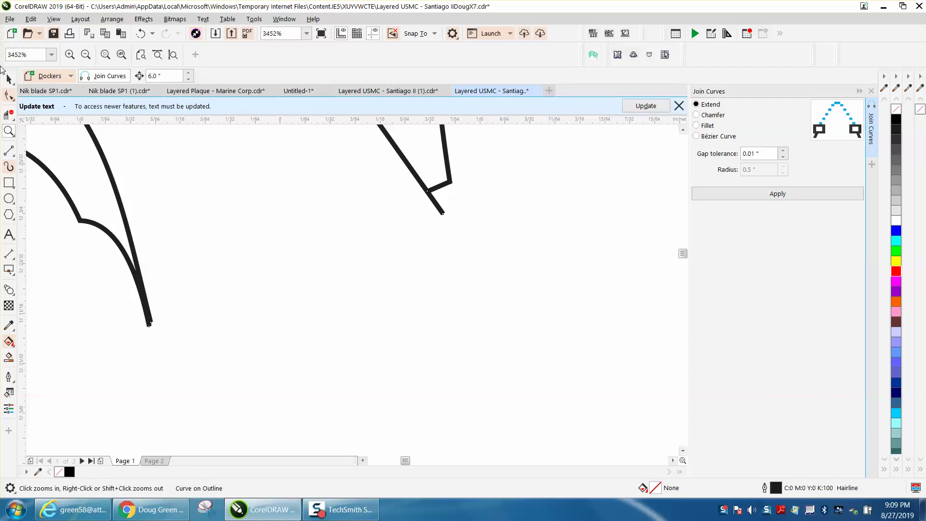
{"action": "left_click", "coordinate": [16, 96]}
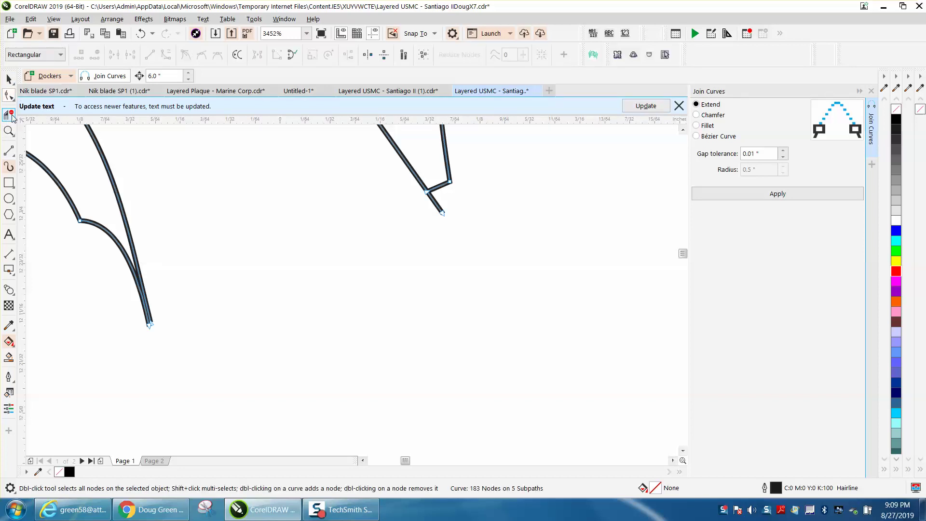
{"action": "left_click", "coordinate": [9, 115]}
{"action": "left_click", "coordinate": [440, 202]}
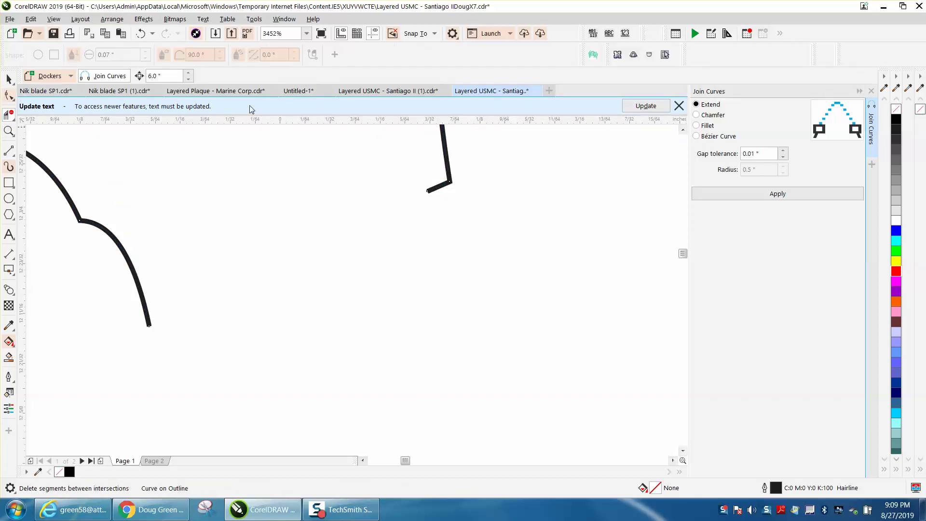
{"action": "left_click", "coordinate": [141, 33]}
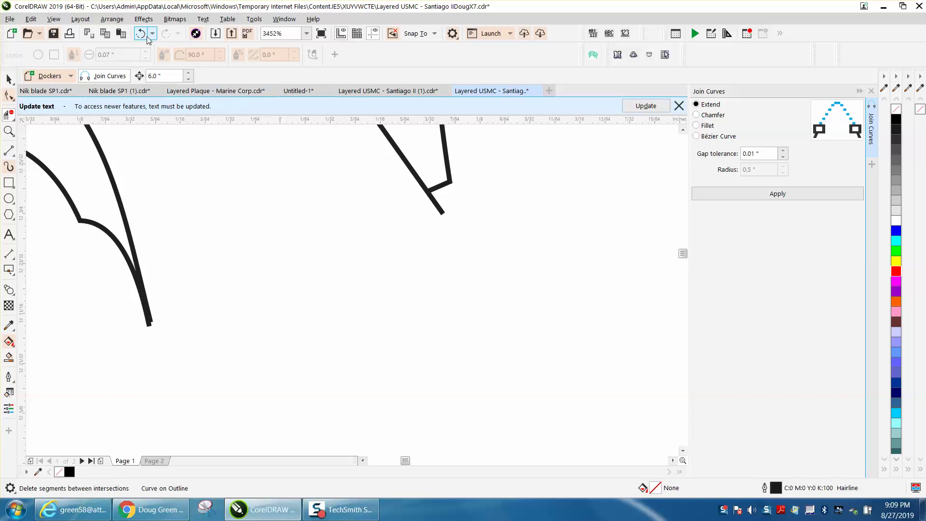
Trim the overshooting pieces past the corner intersection with Virtual Segment Delete.
{"action": "left_click", "coordinate": [8, 130]}
{"action": "left_click_drag", "start_coordinate": [410, 166], "coordinate": [499, 239]}
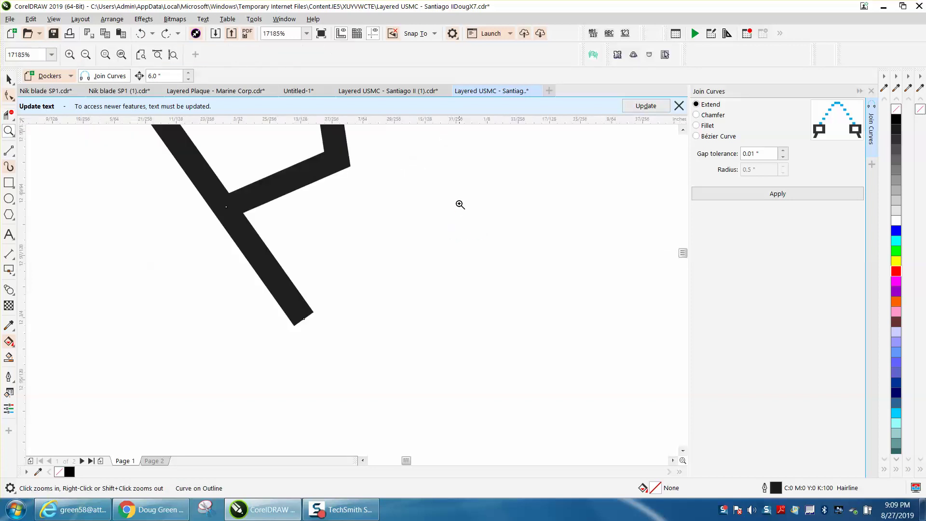
{"action": "left_click", "coordinate": [9, 95]}
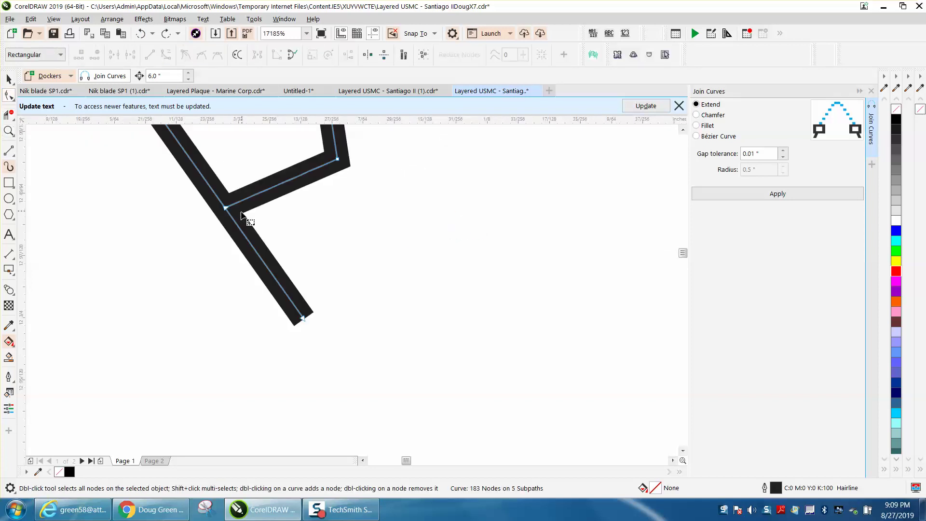
{"action": "left_click_drag", "start_coordinate": [227, 207], "coordinate": [201, 219]}
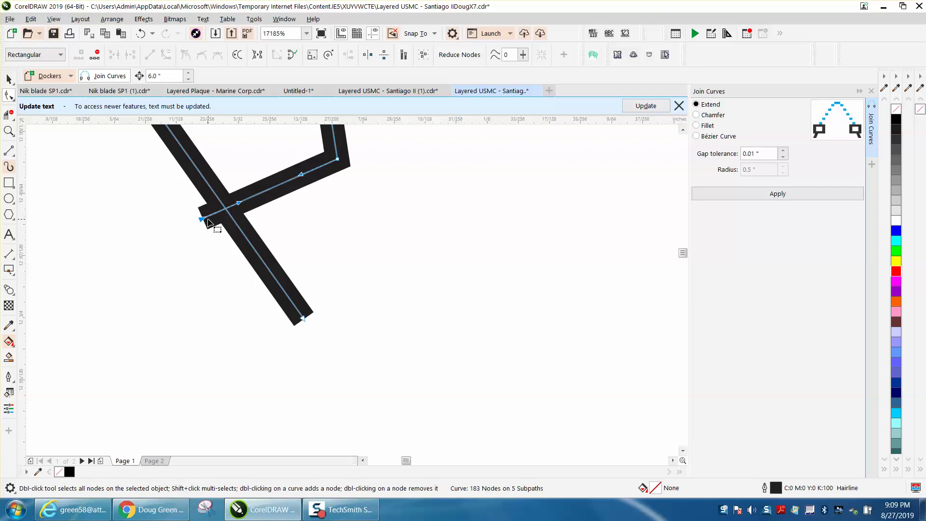
{"action": "left_click", "coordinate": [5, 116]}
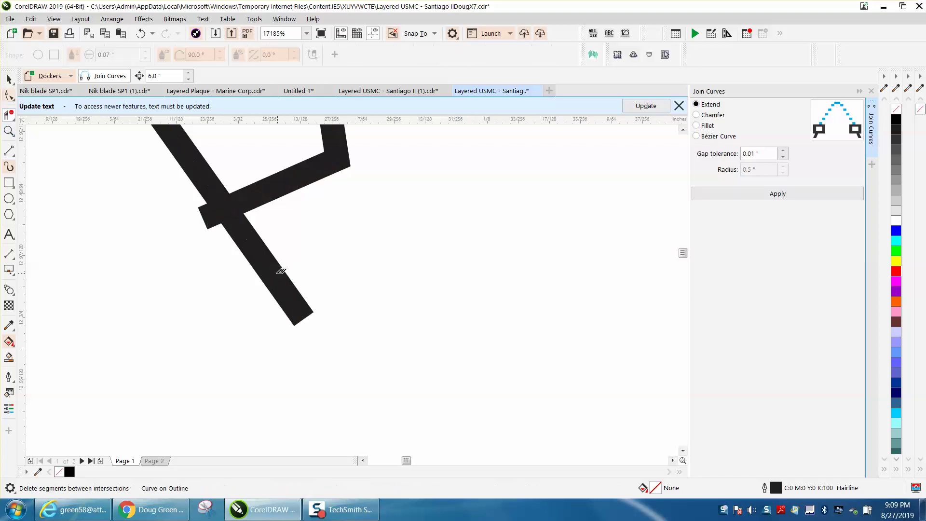
{"action": "left_click", "coordinate": [269, 270]}
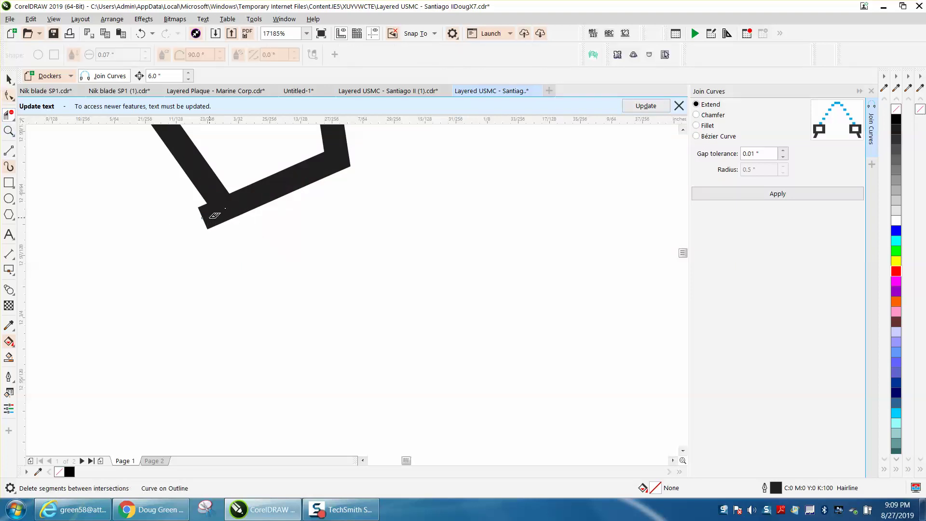
{"action": "left_click", "coordinate": [212, 216]}
{"action": "left_click", "coordinate": [9, 95]}
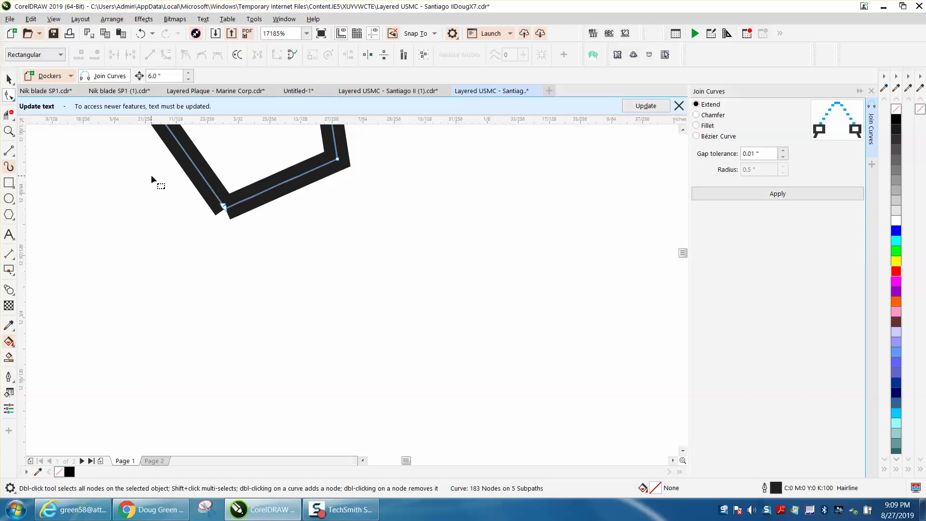
Join the loose corner ends, leaving 182 nodes on 4 subpaths.
{"action": "left_click_drag", "start_coordinate": [327, 267], "coordinate": [327, 267]}
{"action": "left_click", "coordinate": [774, 194]}
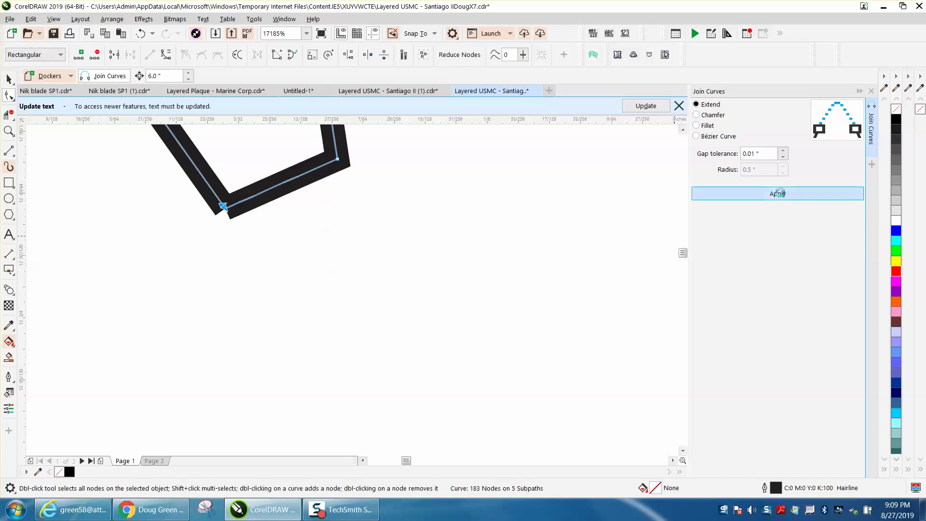
{"action": "scroll", "coordinate": [542, 230], "scroll_direction": "down", "scroll_amount": 5}
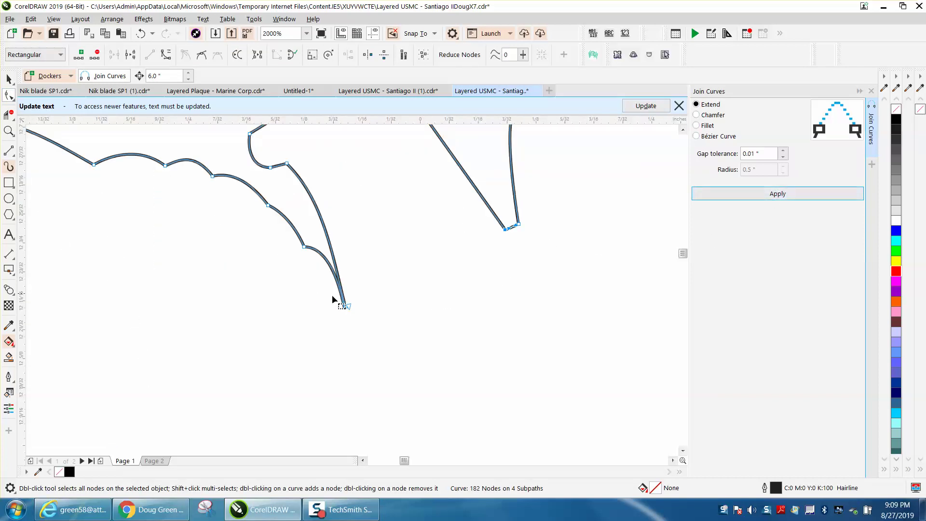
Drag the right stroke's end onto the left tip and join them into one node.
{"action": "left_click", "coordinate": [9, 131]}
{"action": "left_click_drag", "start_coordinate": [277, 254], "coordinate": [446, 359]}
{"action": "left_click", "coordinate": [7, 96]}
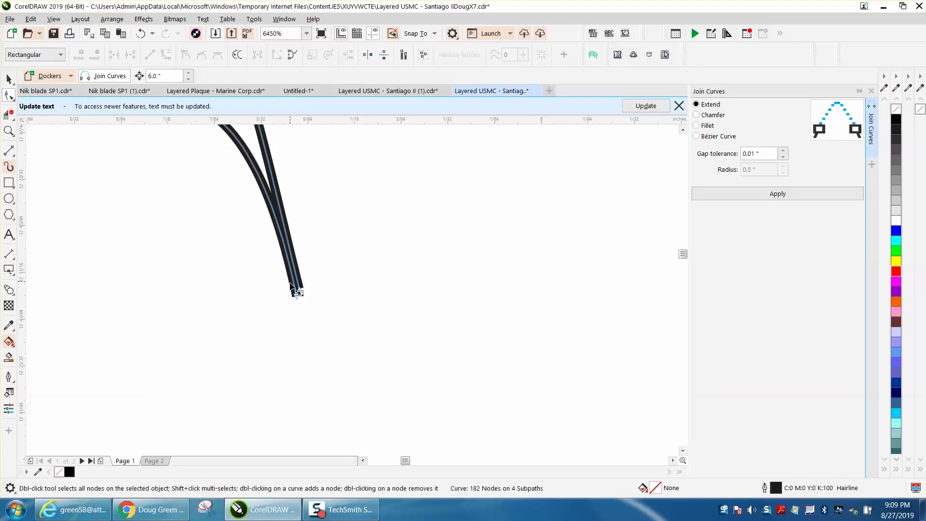
{"action": "left_click_drag", "start_coordinate": [299, 292], "coordinate": [320, 291]}
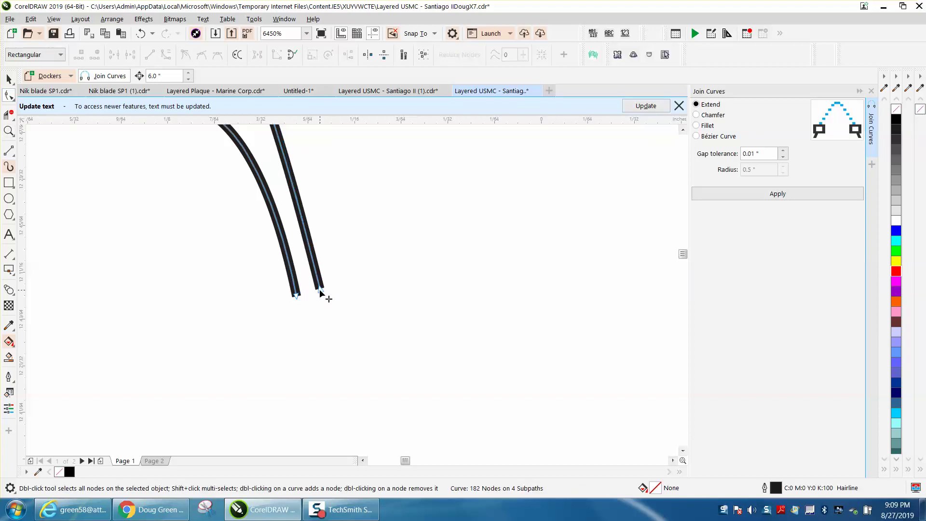
{"action": "mouse_move", "coordinate": [321, 291]}
{"action": "left_mouse_down"}
{"action": "mouse_move", "coordinate": [296, 293]}
{"action": "mouse_move", "coordinate": [315, 311]}
{"action": "left_mouse_up"}
{"action": "left_click", "coordinate": [777, 194]}
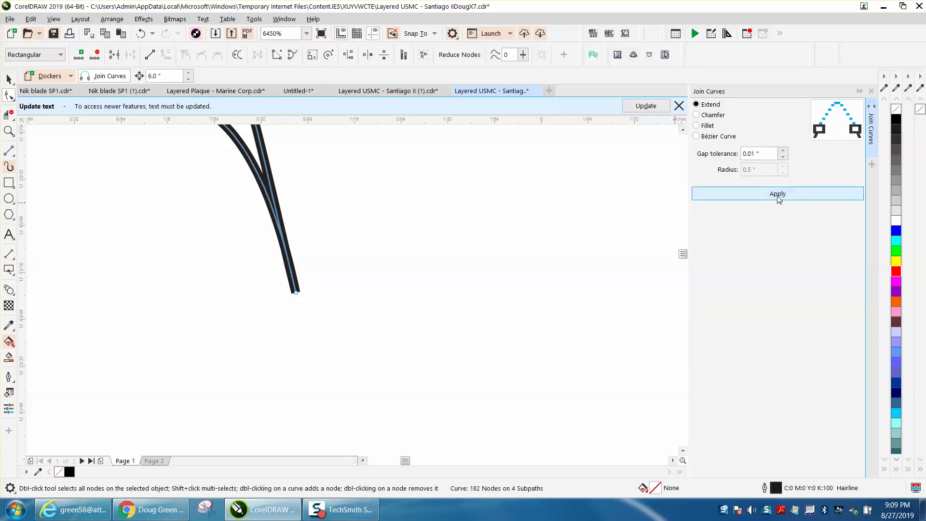
{"action": "scroll", "coordinate": [527, 228], "scroll_direction": "down", "scroll_amount": 2}
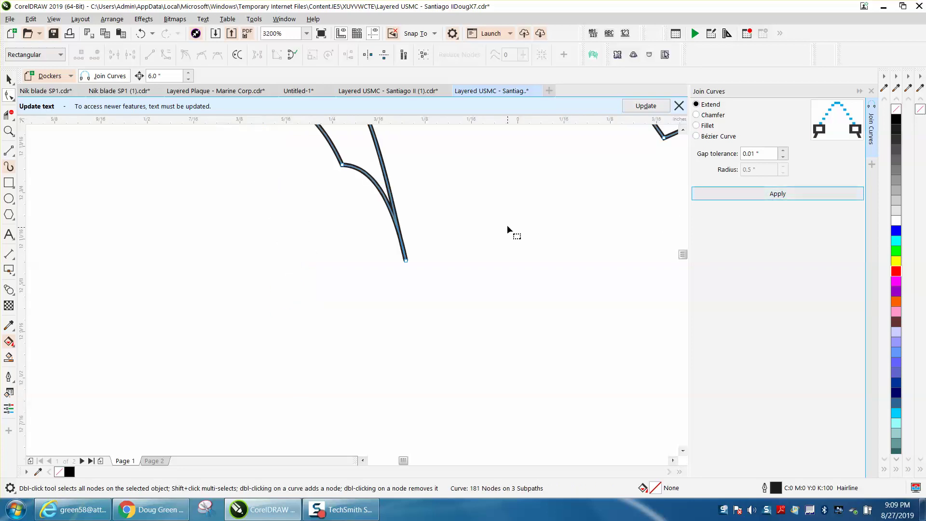
Adjust the tip node's handle so the curve runs smoothly into the point.
{"action": "left_click", "coordinate": [406, 262]}
{"action": "scroll", "coordinate": [447, 241], "scroll_direction": "down", "scroll_amount": 1}
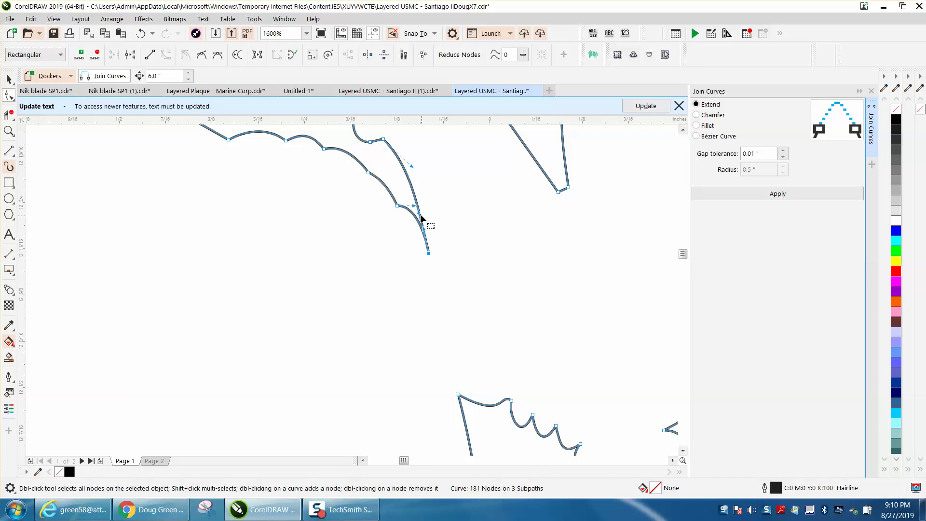
{"action": "left_click_drag", "start_coordinate": [424, 217], "coordinate": [437, 212]}
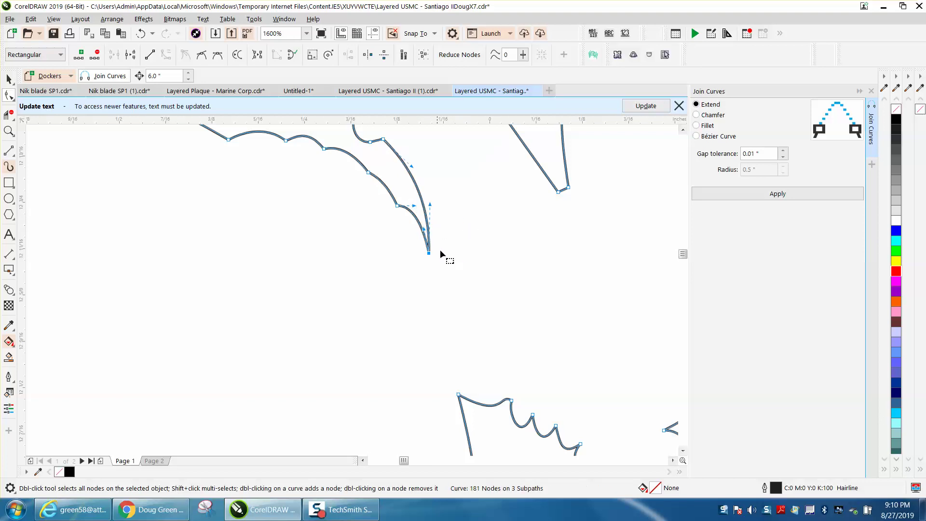
{"action": "scroll", "coordinate": [389, 206], "scroll_direction": "down", "scroll_amount": 3}
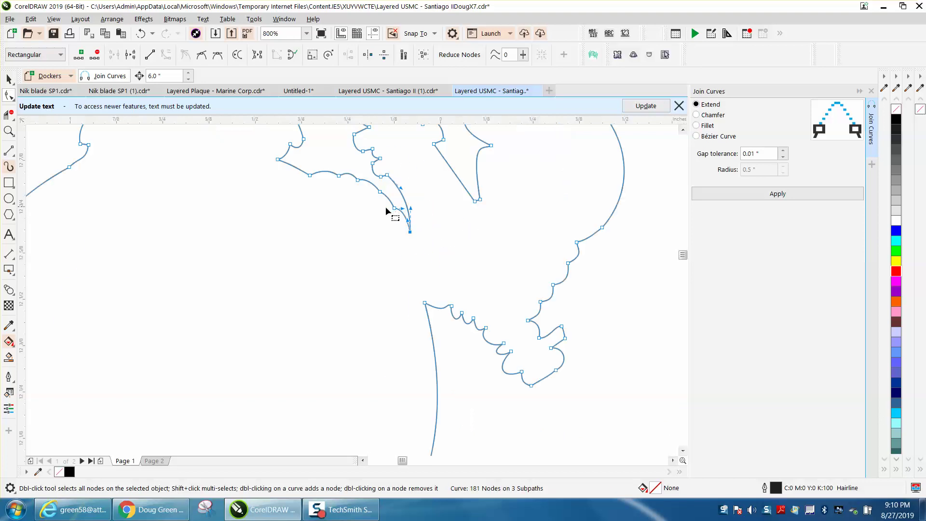
{"action": "left_click", "coordinate": [9, 80]}
Zoom onto the sharp outer-edge corner and delete its extra node, leaving 180 nodes.
{"action": "scroll", "coordinate": [419, 330], "scroll_direction": "up", "scroll_amount": 1}
{"action": "scroll", "coordinate": [415, 317], "scroll_direction": "down", "scroll_amount": 2}
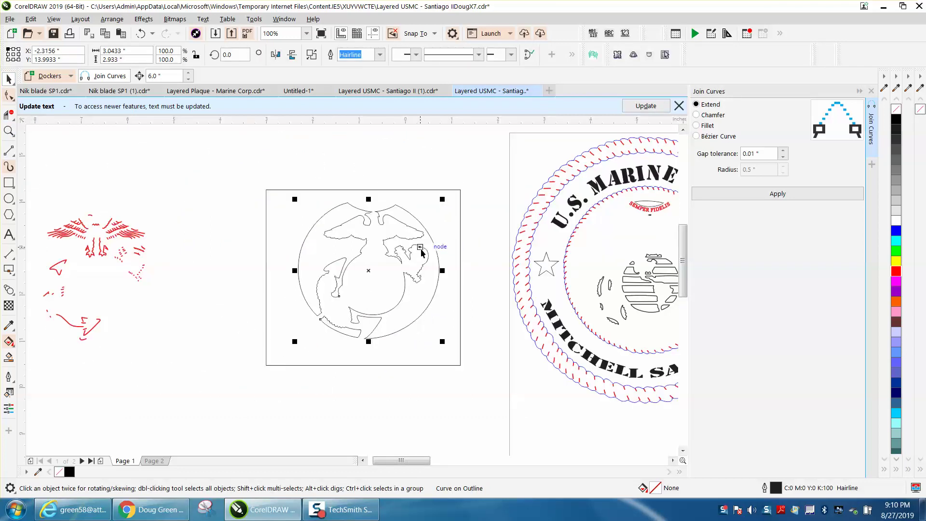
{"action": "left_click", "coordinate": [9, 131]}
{"action": "left_click_drag", "start_coordinate": [415, 241], "coordinate": [427, 253]}
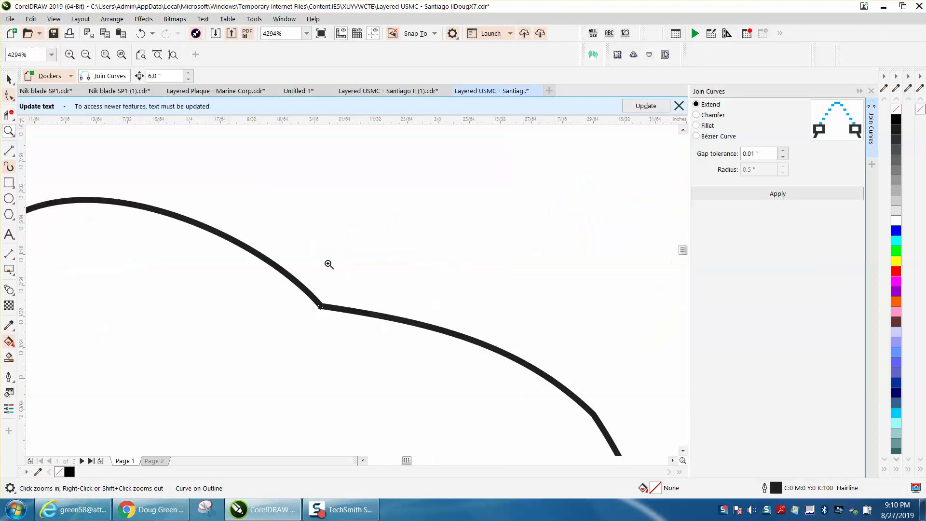
{"action": "left_click_drag", "start_coordinate": [289, 285], "coordinate": [407, 362]}
{"action": "left_click", "coordinate": [9, 95]}
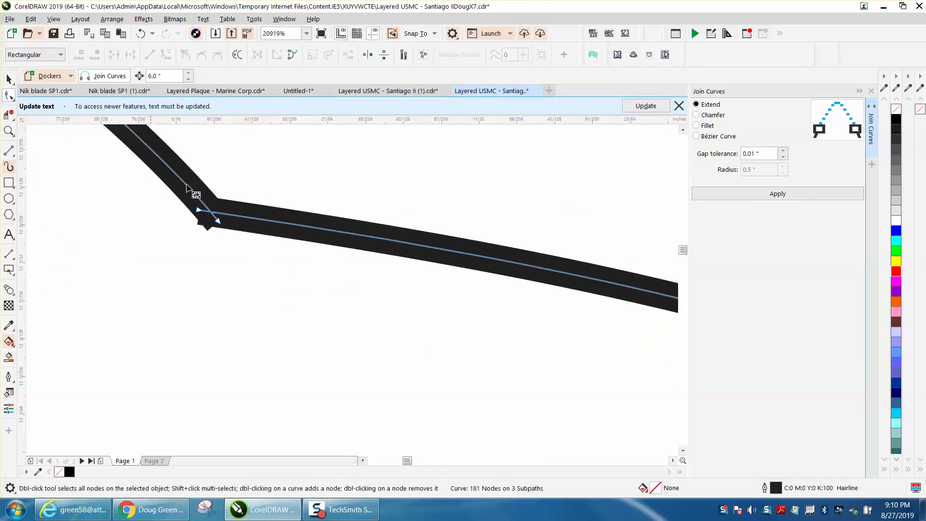
{"action": "left_click", "coordinate": [218, 221]}
{"action": "key", "text": "Delete"}
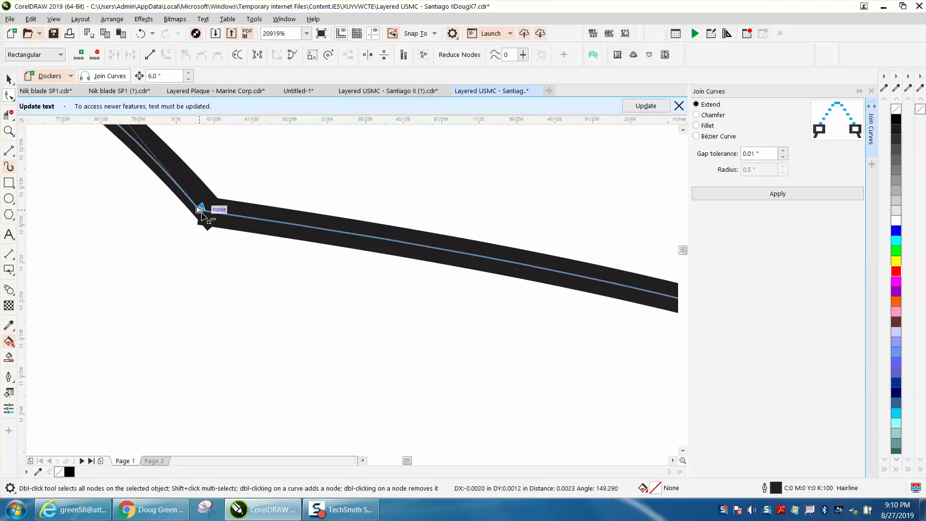
{"action": "left_click_drag", "start_coordinate": [219, 214], "coordinate": [163, 267]}
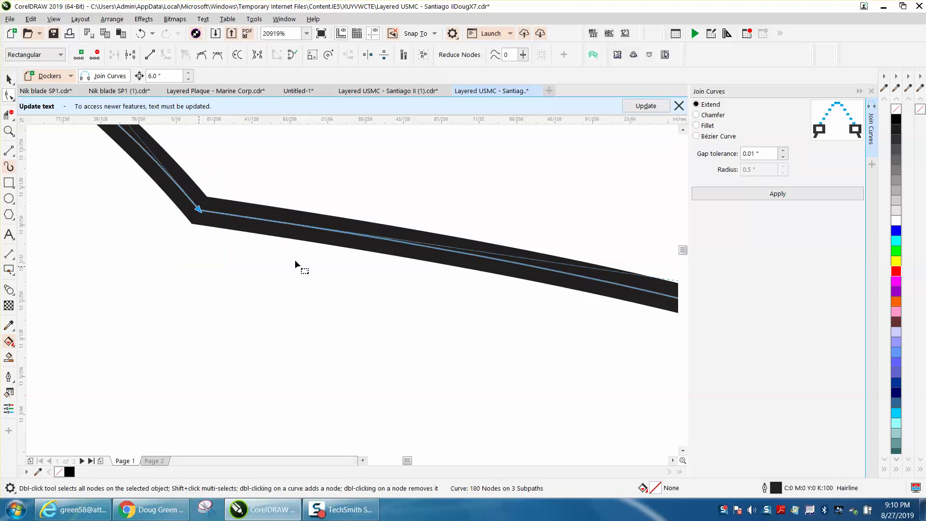
{"action": "left_click", "coordinate": [754, 195]}
{"action": "scroll", "coordinate": [351, 213], "scroll_direction": "down", "scroll_amount": 6}
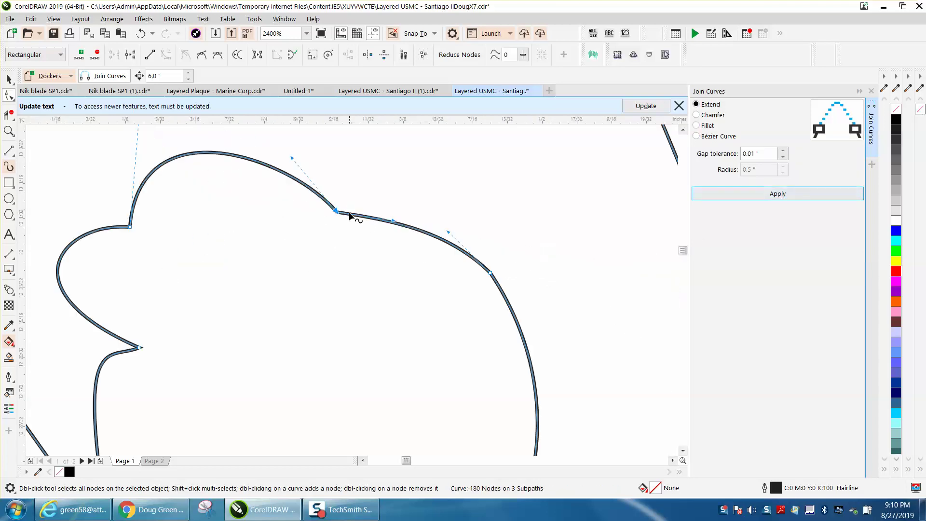
{"action": "scroll", "coordinate": [352, 213], "scroll_direction": "down", "scroll_amount": 1}
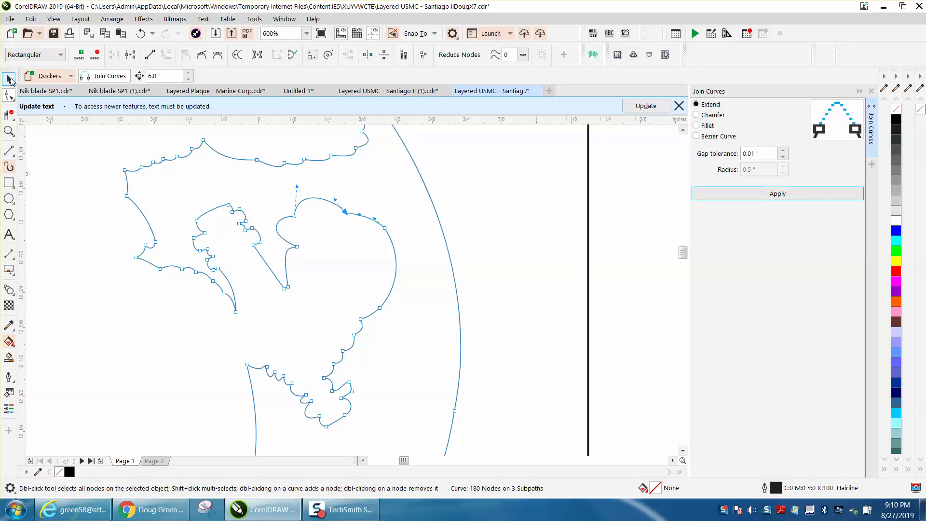
{"action": "key", "text": "space"}
{"action": "scroll", "coordinate": [442, 288], "scroll_direction": "down", "scroll_amount": 2}
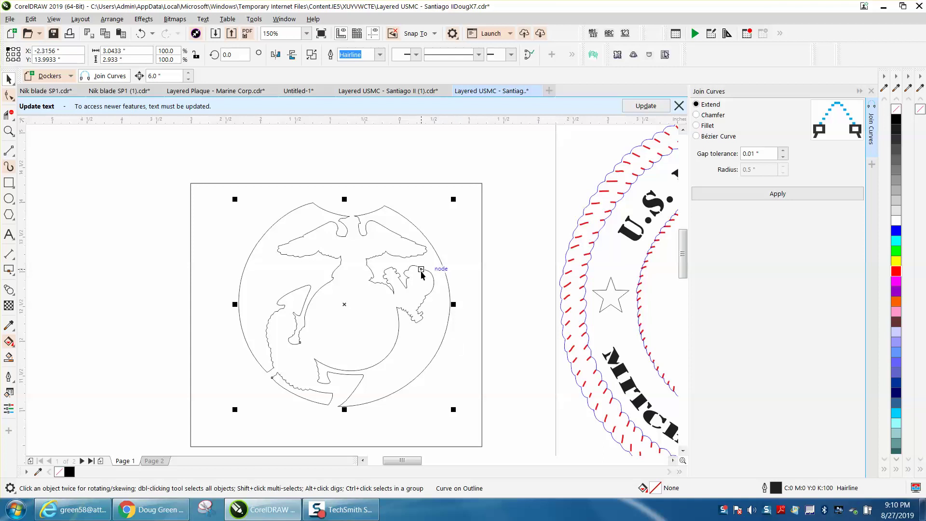
Zoom onto another outline corner, undo an accidental bend, and select the corner nodes.
{"action": "left_click", "coordinate": [8, 131]}
{"action": "left_click_drag", "start_coordinate": [406, 249], "coordinate": [434, 277]}
{"action": "left_click_drag", "start_coordinate": [243, 250], "coordinate": [311, 283]}
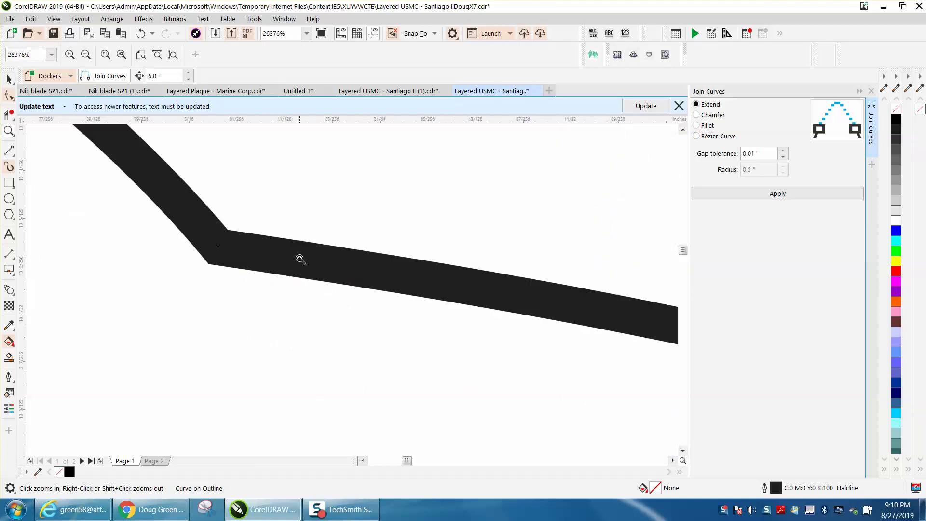
{"action": "left_click", "coordinate": [8, 95]}
{"action": "left_click_drag", "start_coordinate": [190, 205], "coordinate": [262, 284]}
{"action": "left_click", "coordinate": [140, 32]}
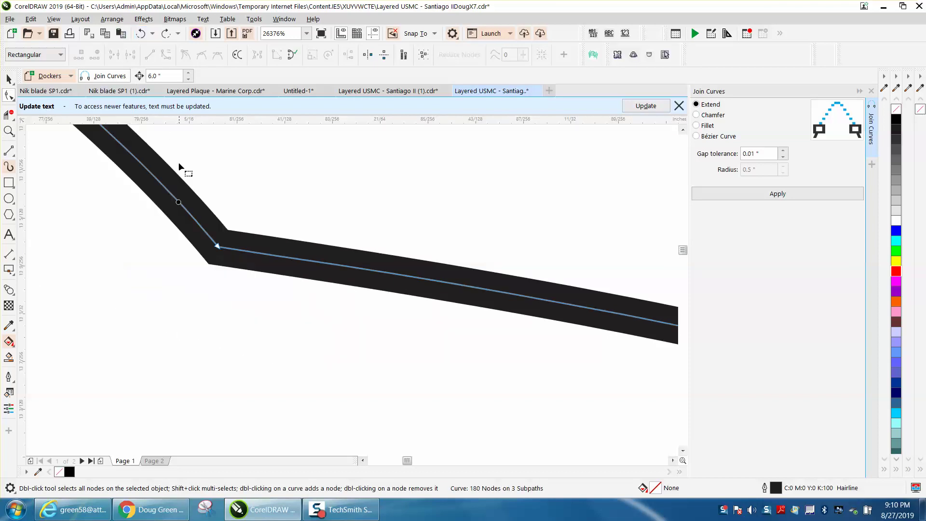
{"action": "left_click_drag", "start_coordinate": [290, 187], "coordinate": [172, 309]}
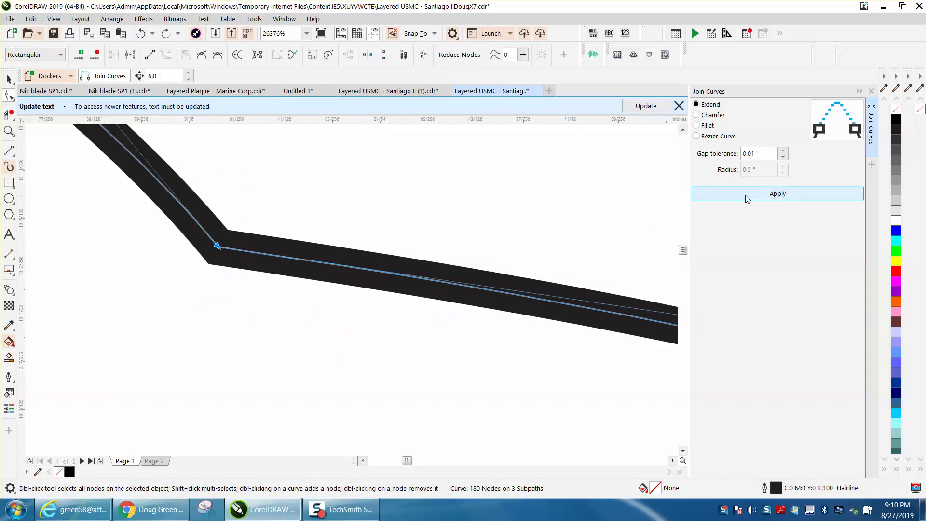
{"action": "scroll", "coordinate": [494, 213], "scroll_direction": "down", "scroll_amount": 10}
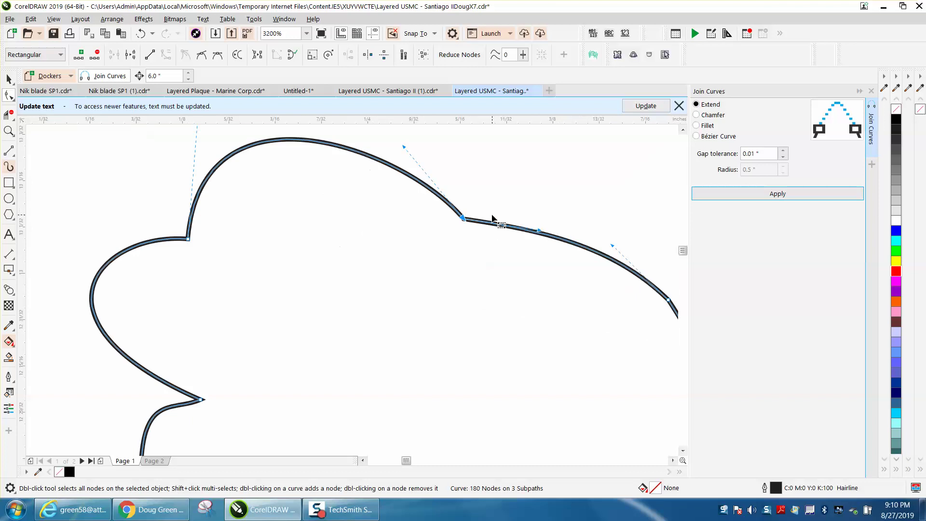
{"action": "scroll", "coordinate": [494, 217], "scroll_direction": "down", "scroll_amount": 2}
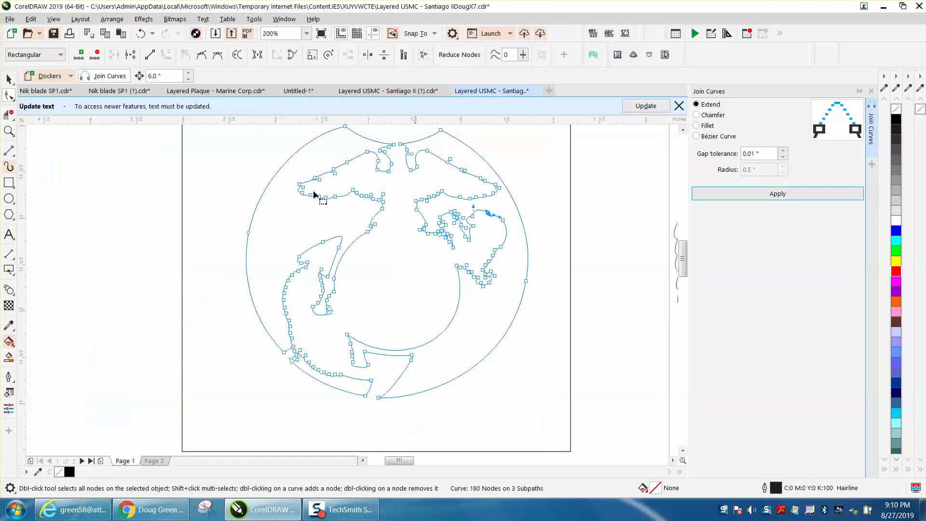
{"action": "scroll", "coordinate": [444, 203], "scroll_direction": "down", "scroll_amount": 1}
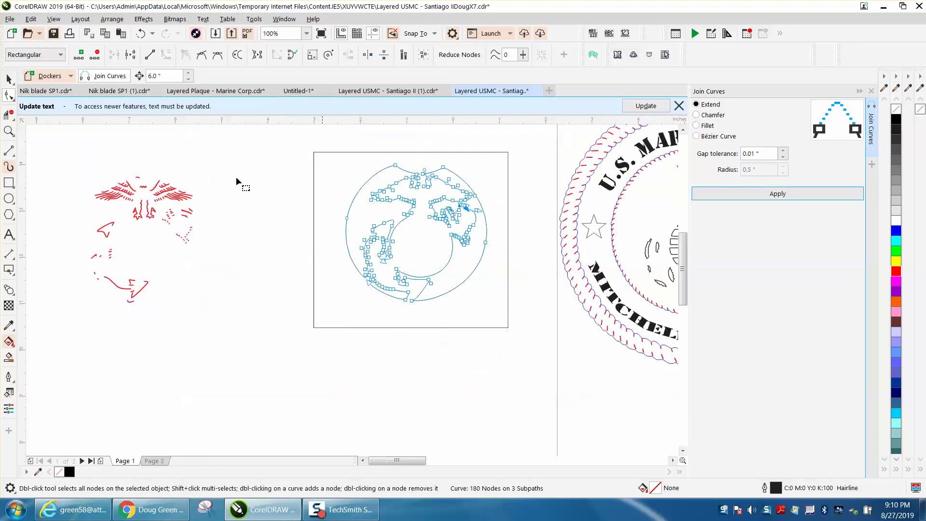
{"action": "left_click", "coordinate": [9, 131]}
{"action": "left_click_drag", "start_coordinate": [296, 140], "coordinate": [531, 344]}
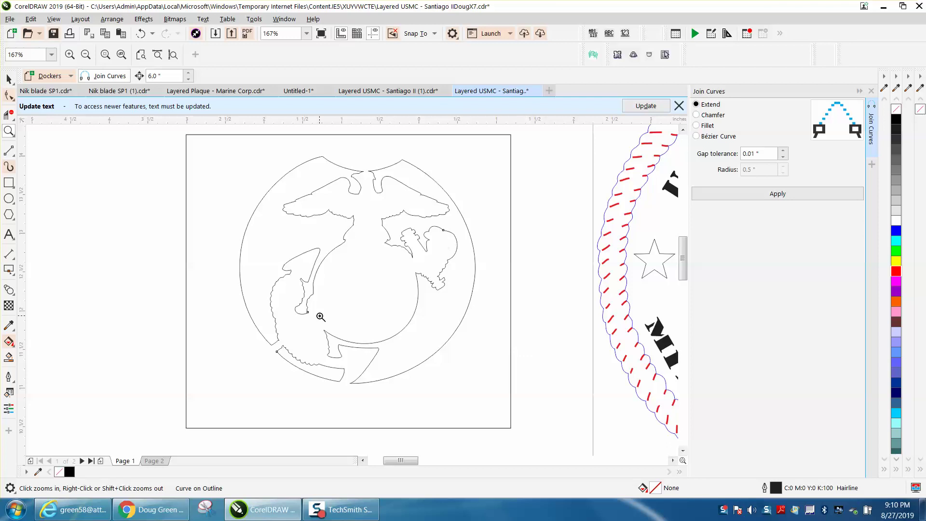
{"action": "left_click", "coordinate": [8, 359]}
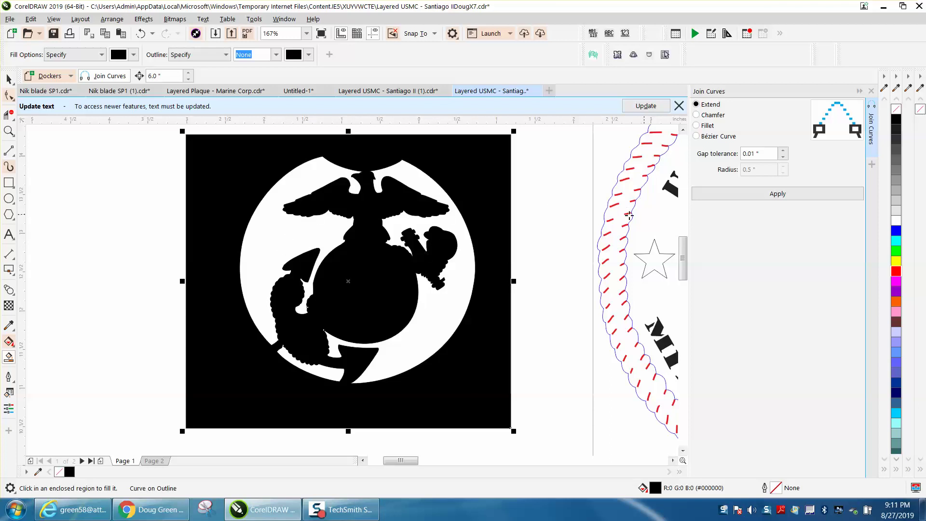
{"action": "left_click", "coordinate": [141, 33]}
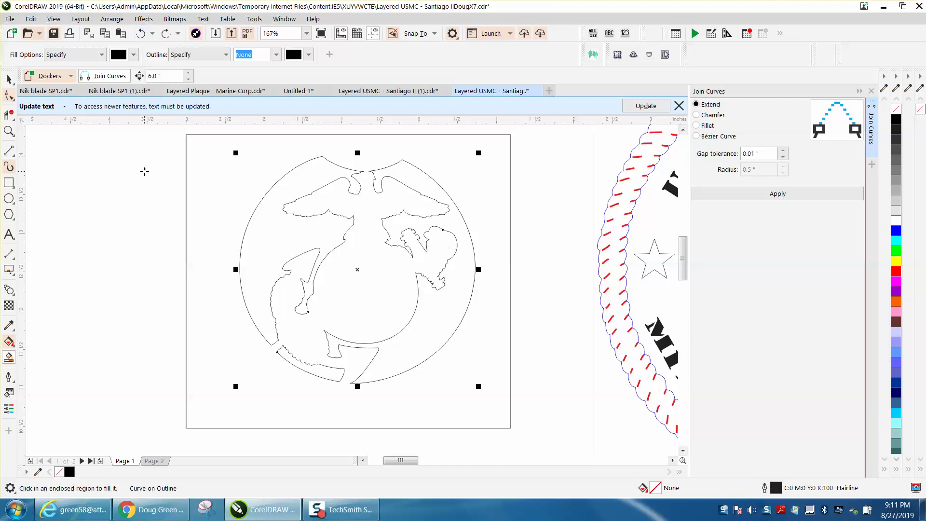
{"action": "left_click", "coordinate": [8, 79]}
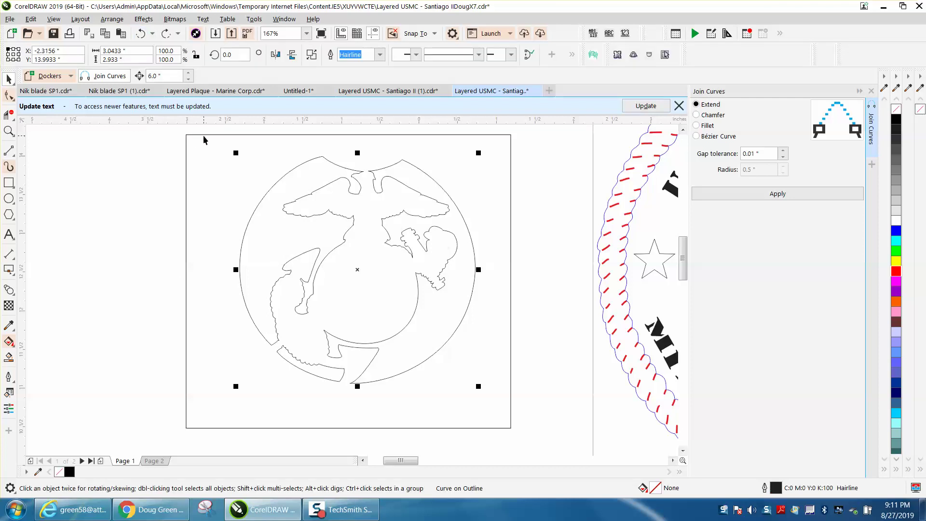
{"action": "left_click", "coordinate": [207, 133]}
Move the repaired emblem outline right into the seal.
{"action": "scroll", "coordinate": [207, 135], "scroll_direction": "down", "scroll_amount": 3}
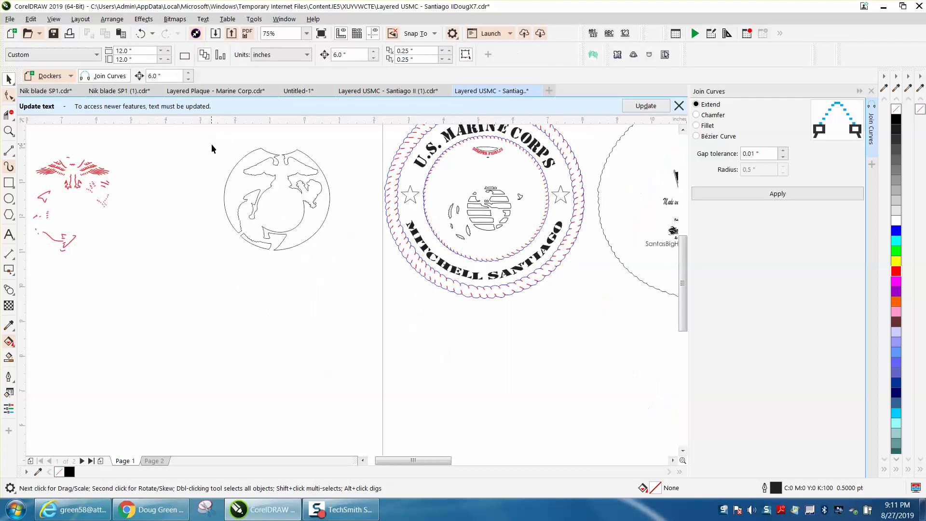
{"action": "left_click_drag", "start_coordinate": [193, 131], "coordinate": [340, 260]}
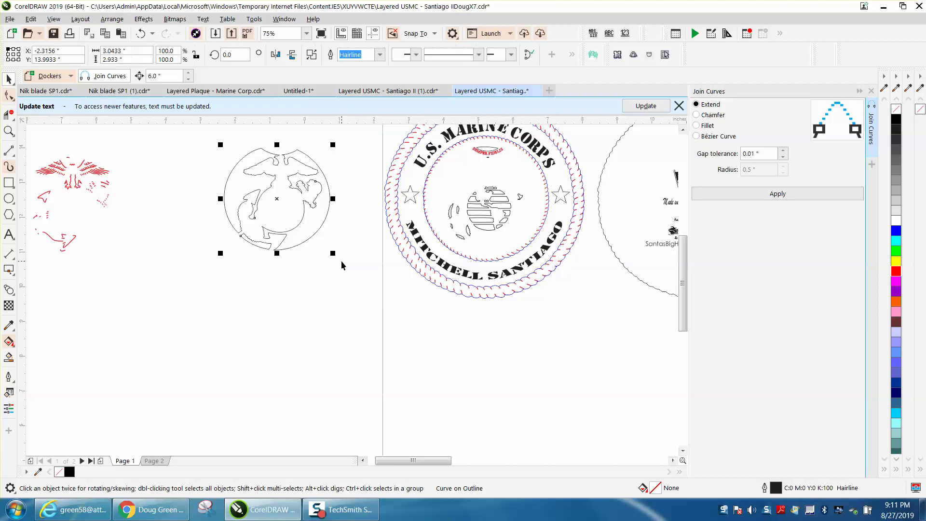
{"action": "key", "text": "Right"}
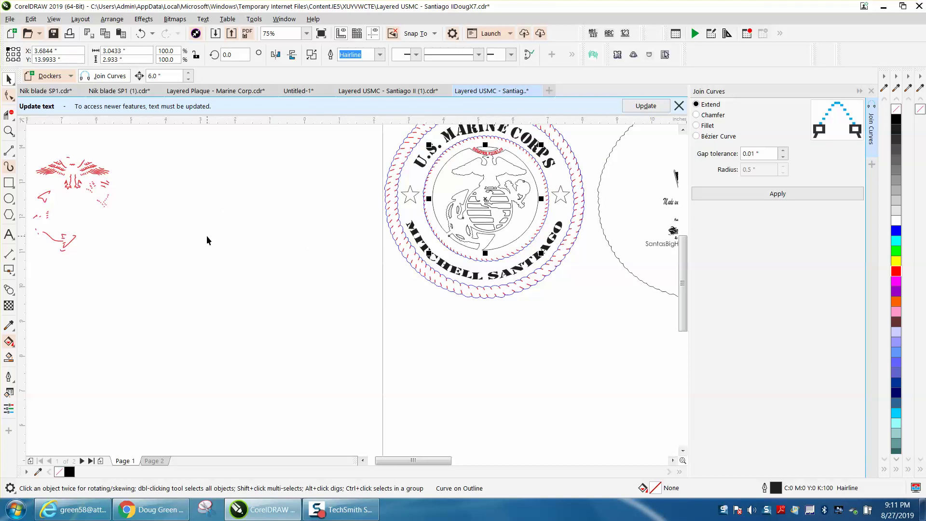
Give the red eagle pieces a black outline and nudge them right into the seal.
{"action": "left_click_drag", "start_coordinate": [149, 143], "coordinate": [147, 160]}
{"action": "left_click_drag", "start_coordinate": [51, 278], "coordinate": [116, 303]}
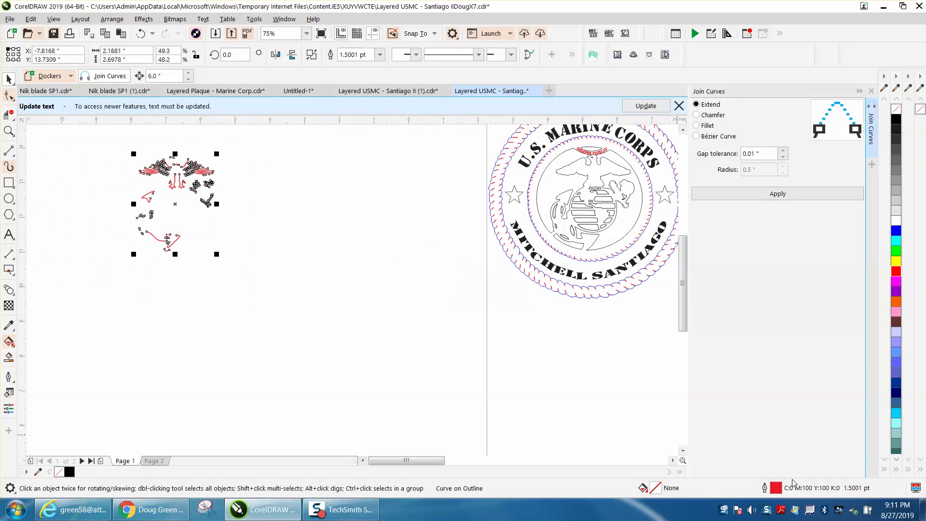
{"action": "right_click", "coordinate": [896, 120]}
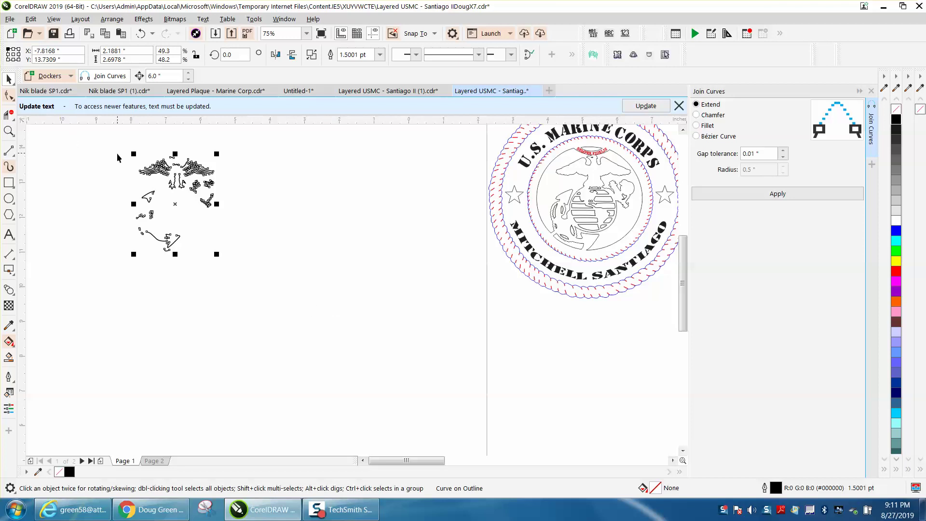
{"action": "key", "text": "Right"}
{"action": "key", "text": "Right"}
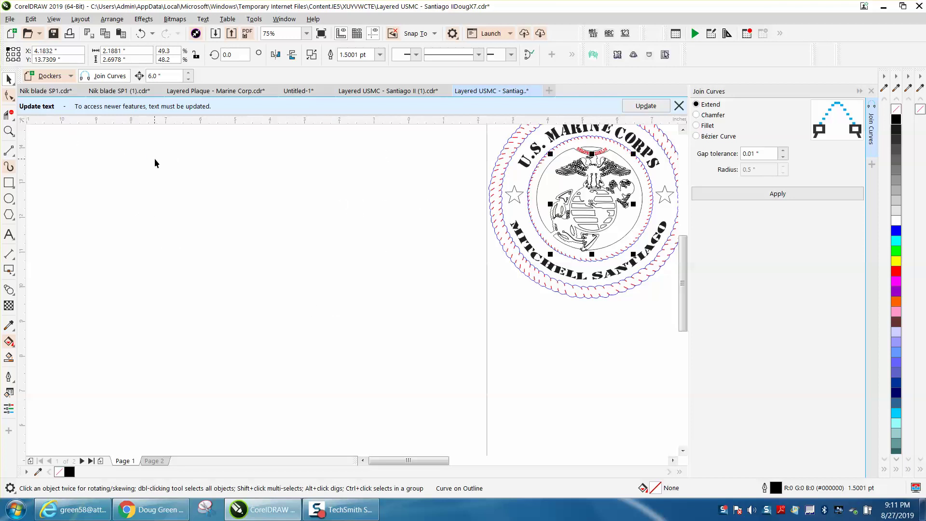
Drag the triangular fluke's loose end node onto its other end and join them, leaving 323 nodes.
{"action": "scroll", "coordinate": [205, 189], "scroll_direction": "down", "scroll_amount": 2}
{"action": "left_click", "coordinate": [9, 130]}
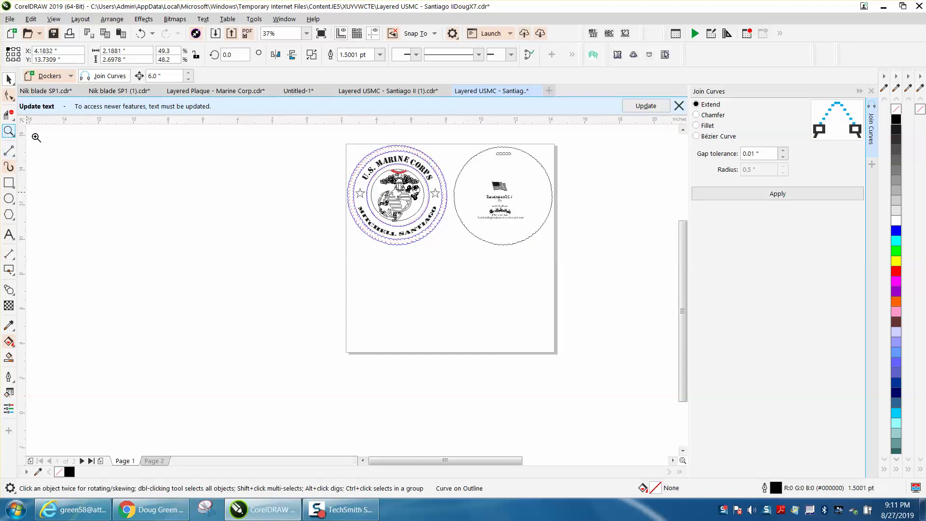
{"action": "left_click_drag", "start_coordinate": [347, 161], "coordinate": [454, 251]}
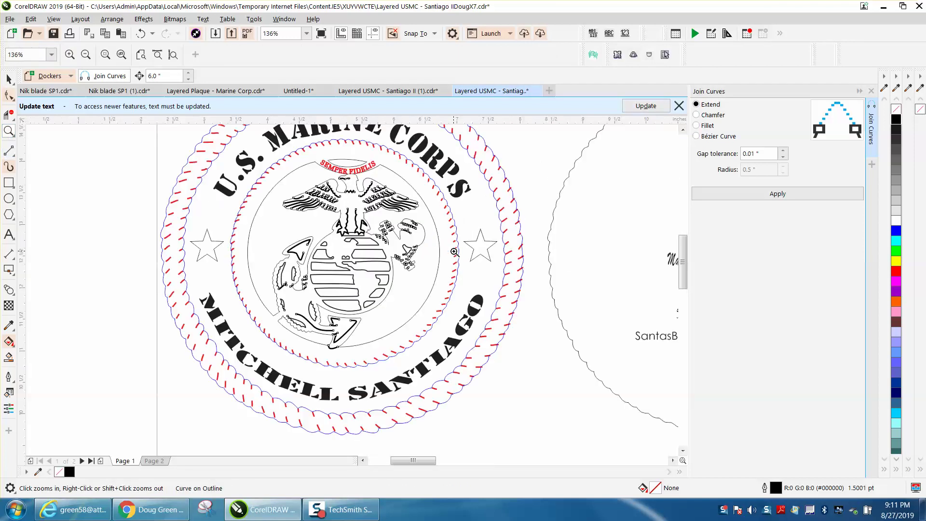
{"action": "left_click_drag", "start_coordinate": [328, 221], "coordinate": [432, 319]}
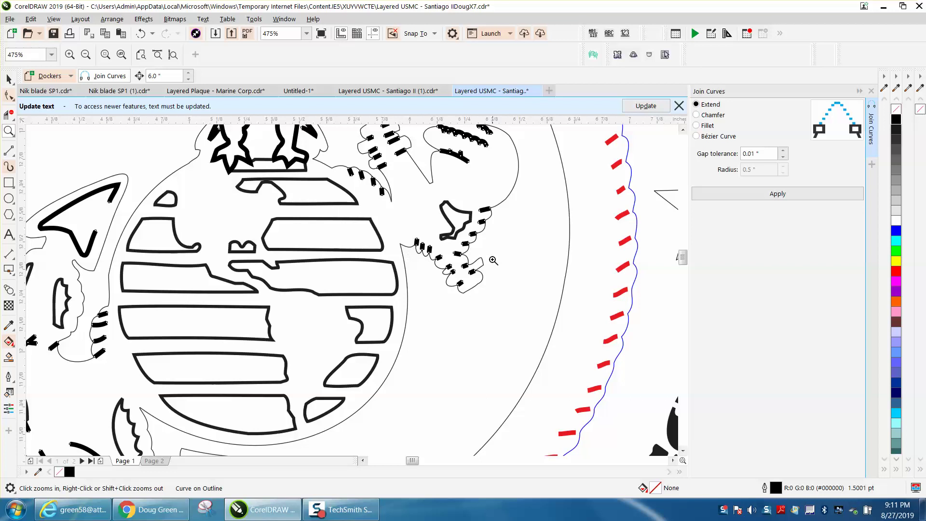
{"action": "right_click", "coordinate": [231, 280]}
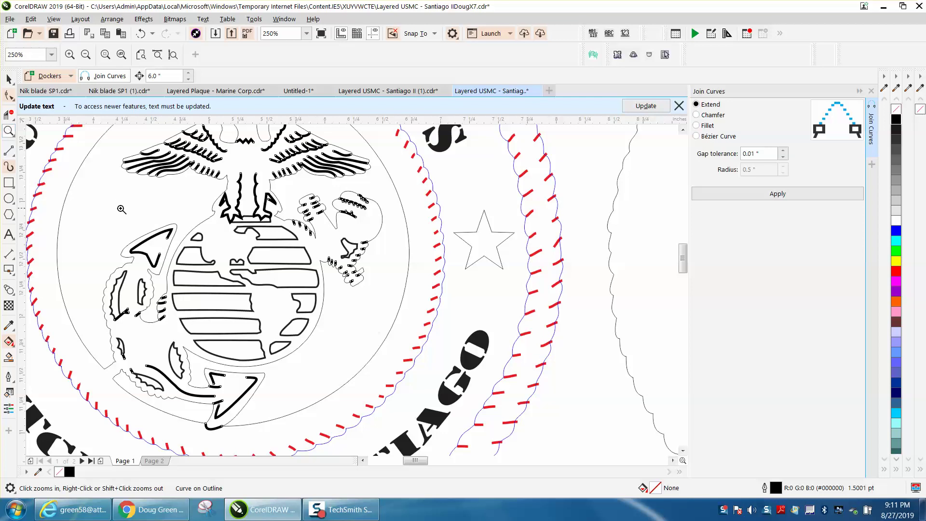
{"action": "left_click_drag", "start_coordinate": [121, 207], "coordinate": [192, 279]}
{"action": "left_click", "coordinate": [8, 96]}
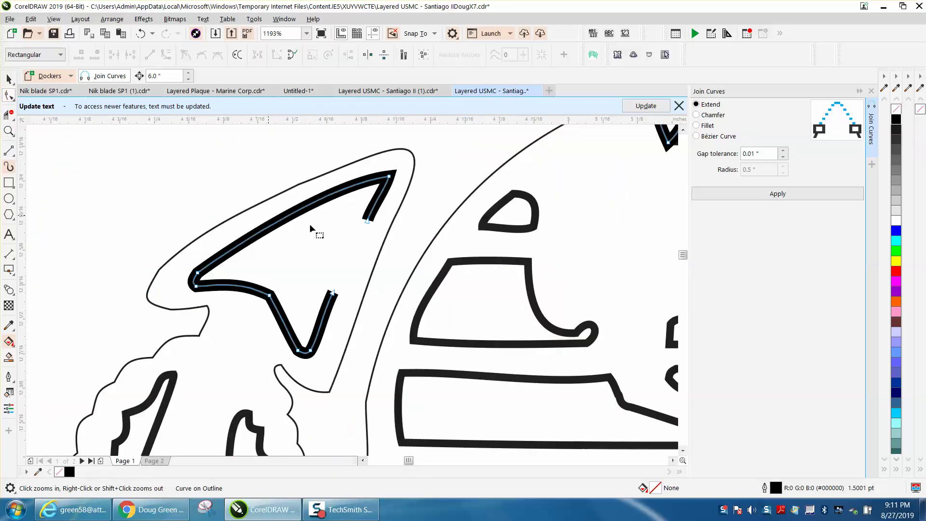
{"action": "left_click_drag", "start_coordinate": [368, 221], "coordinate": [331, 294]}
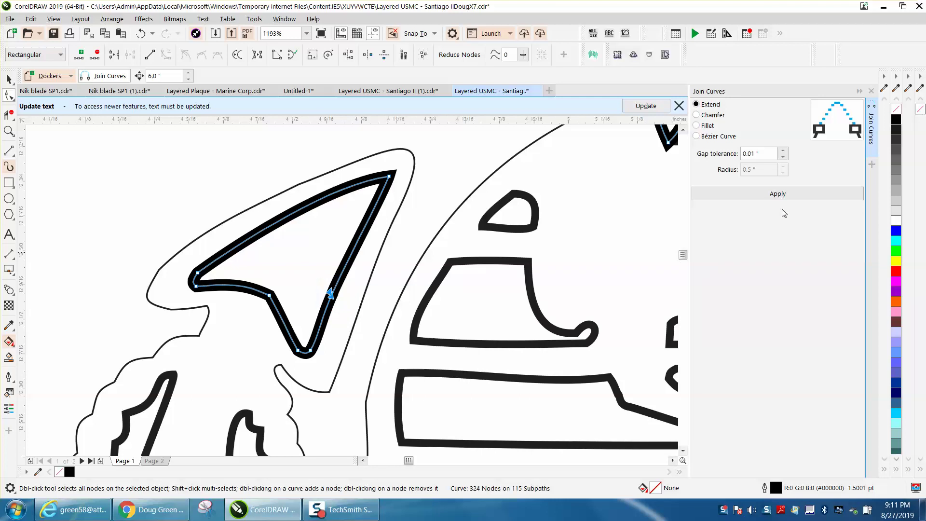
{"action": "left_click", "coordinate": [781, 194]}
Zoom in on the lower end of the anchor's stroke to expose the small block.
{"action": "scroll", "coordinate": [488, 213], "scroll_direction": "down", "scroll_amount": 4}
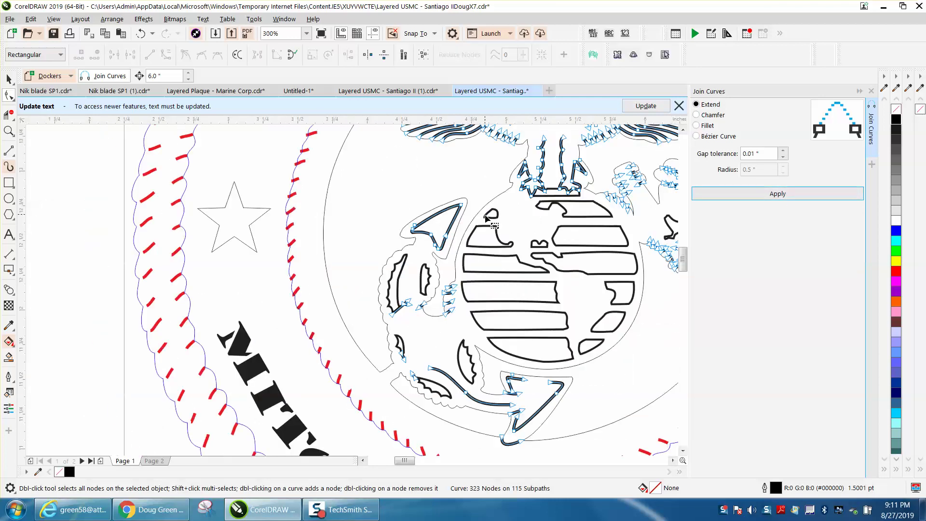
{"action": "left_click", "coordinate": [9, 130]}
{"action": "left_click_drag", "start_coordinate": [486, 364], "coordinate": [588, 430]}
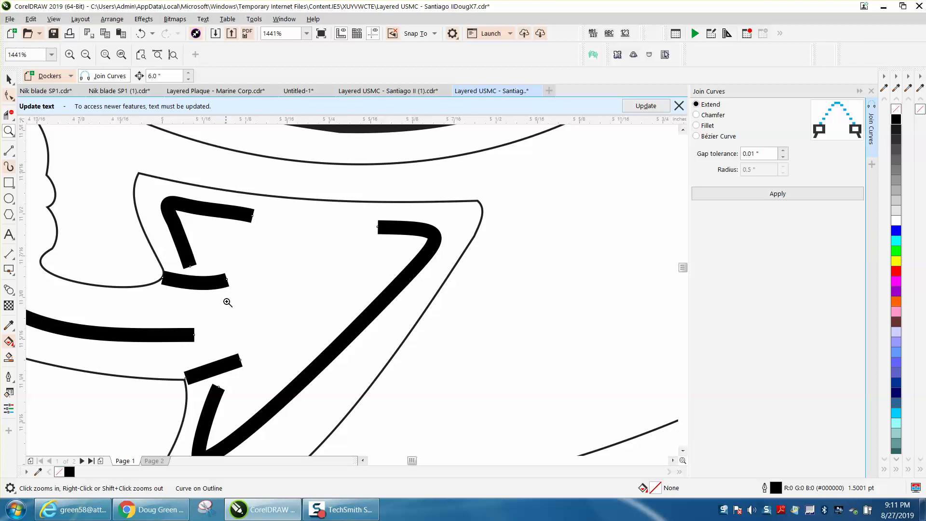
{"action": "scroll", "coordinate": [229, 294], "scroll_direction": "down", "scroll_amount": 4}
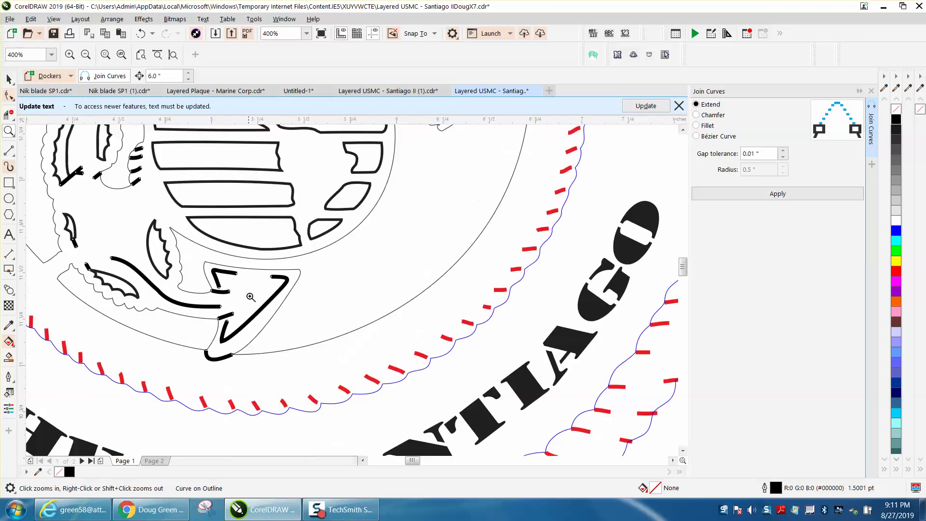
{"action": "scroll", "coordinate": [145, 241], "scroll_direction": "down", "scroll_amount": 2}
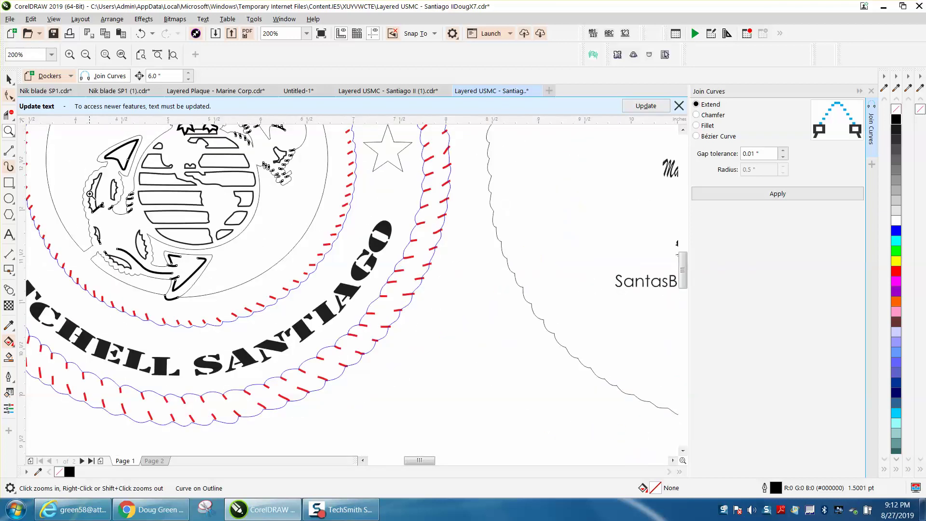
{"action": "left_click_drag", "start_coordinate": [92, 195], "coordinate": [164, 232]}
{"action": "scroll", "coordinate": [166, 246], "scroll_direction": "down", "scroll_amount": 3}
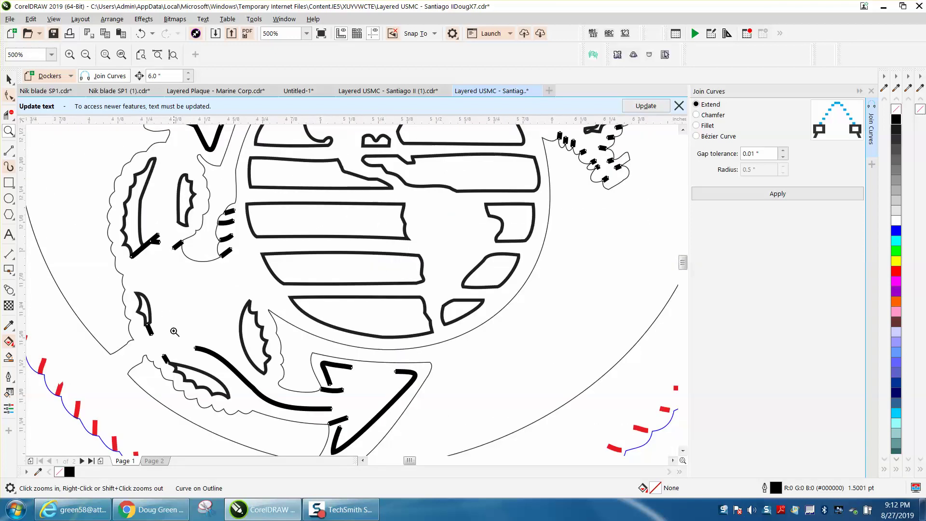
{"action": "scroll", "coordinate": [189, 360], "scroll_direction": "up", "scroll_amount": 3}
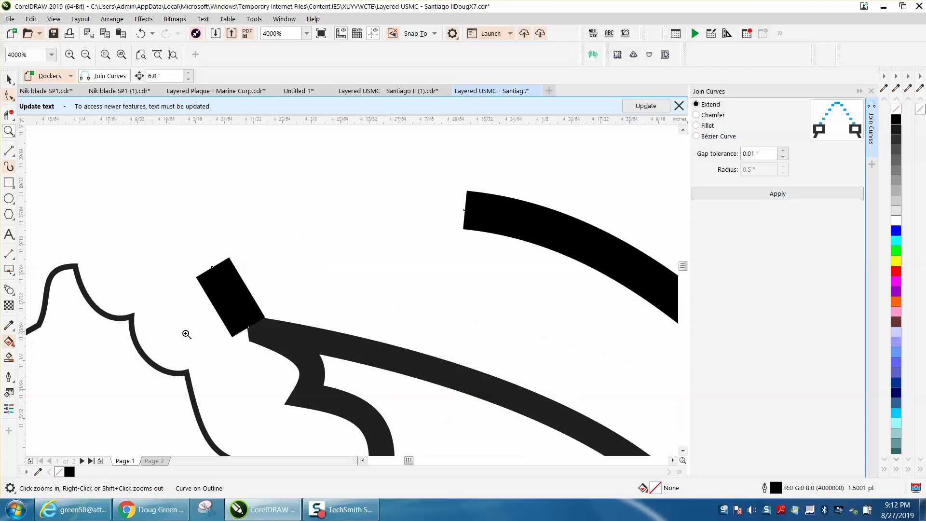
Select the small block at the stroke's end and give it a pure RGB black outline.
{"action": "left_click", "coordinate": [8, 78]}
{"action": "left_click", "coordinate": [303, 349]}
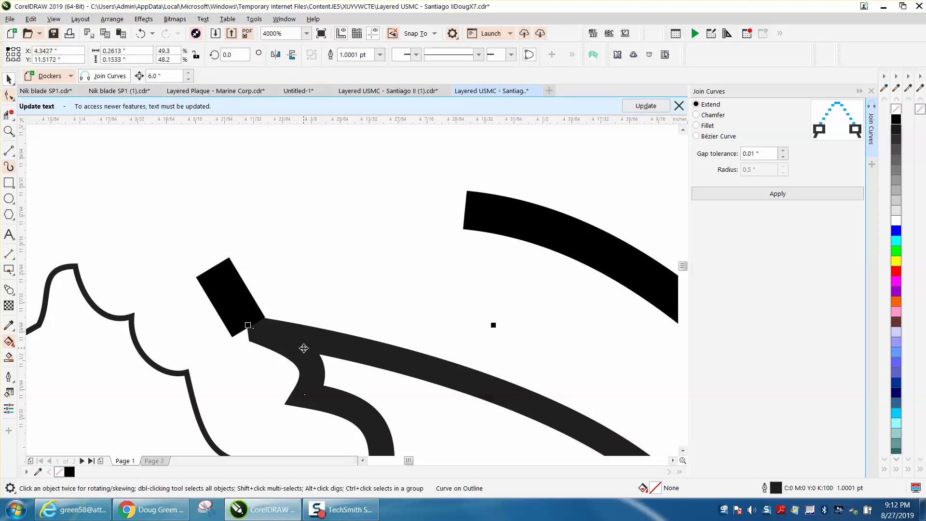
{"action": "left_click", "coordinate": [240, 290]}
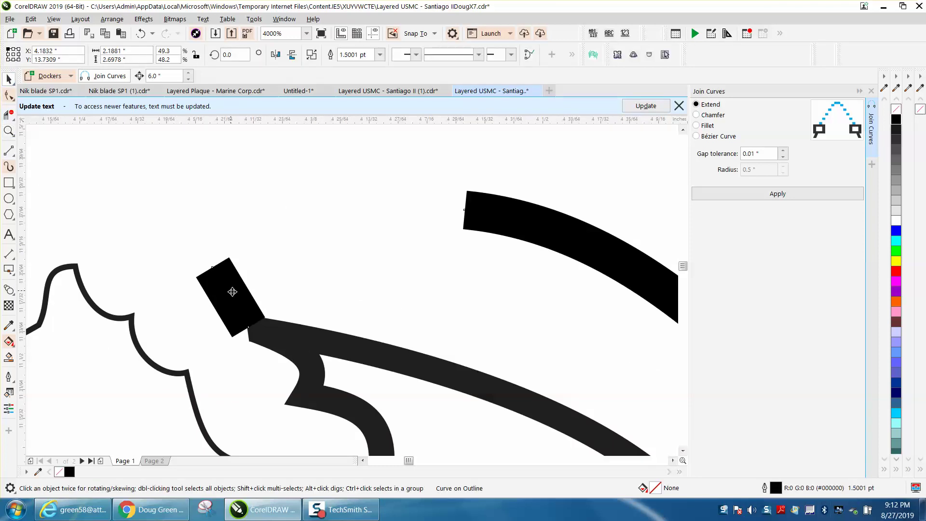
{"action": "left_click", "coordinate": [571, 429]}
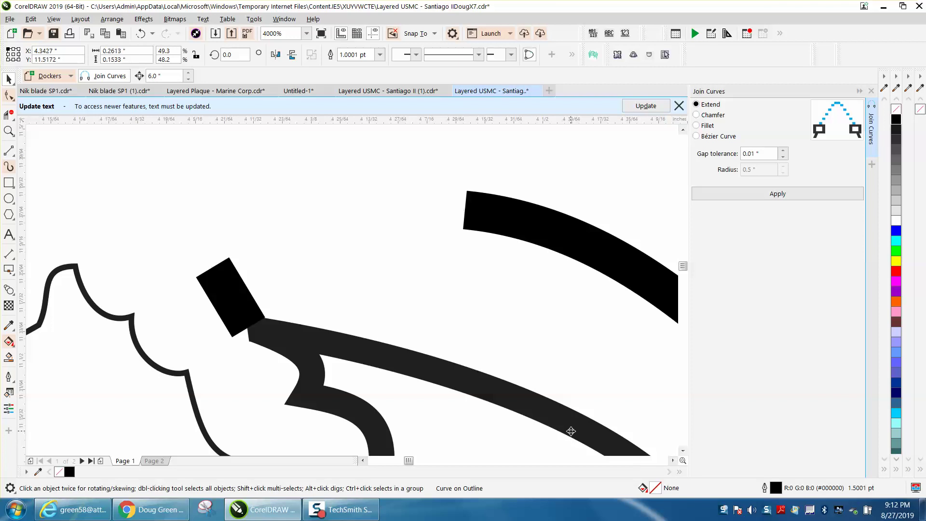
{"action": "right_click", "coordinate": [898, 121]}
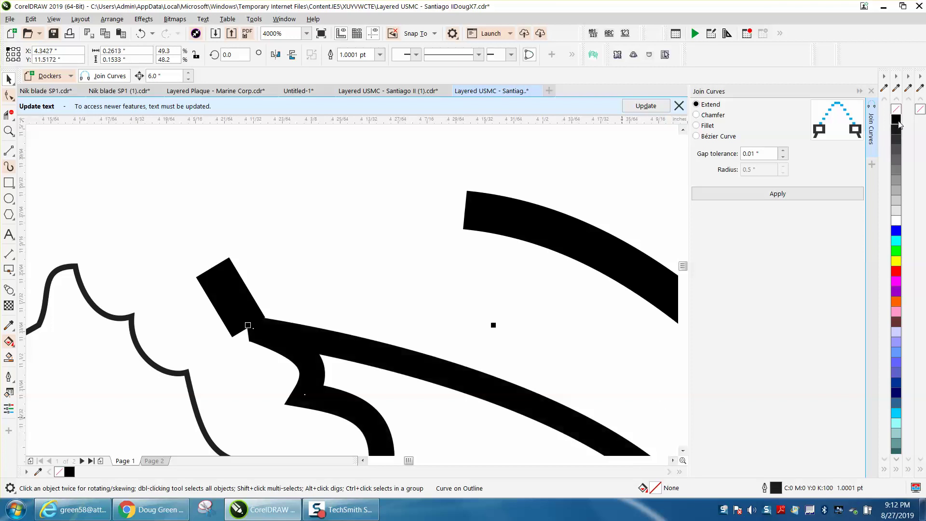
{"action": "scroll", "coordinate": [535, 326], "scroll_direction": "down", "scroll_amount": 2}
{"action": "scroll", "coordinate": [536, 326], "scroll_direction": "down", "scroll_amount": 2}
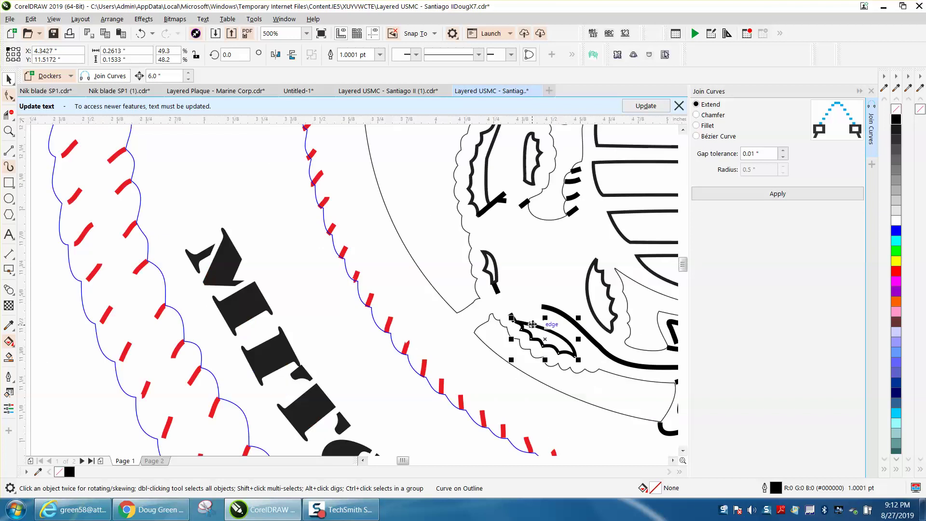
{"action": "scroll", "coordinate": [531, 324], "scroll_direction": "down", "scroll_amount": 2}
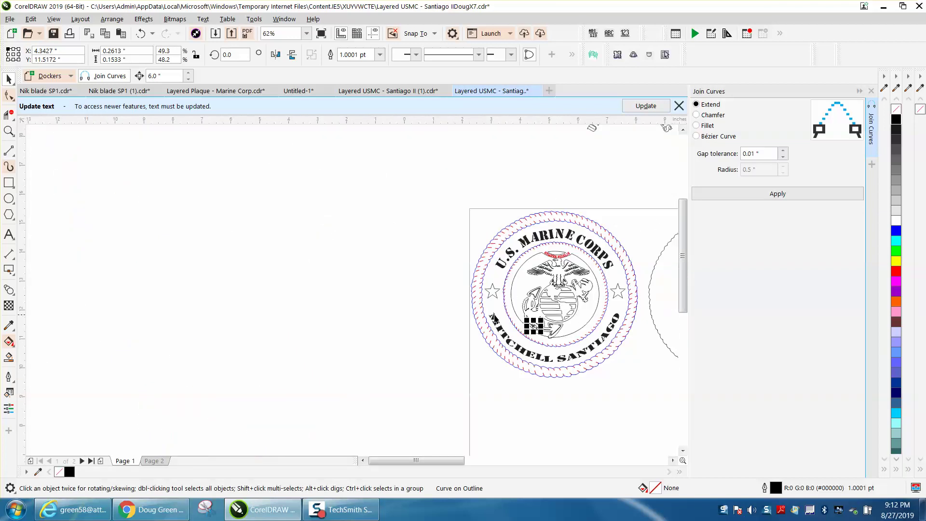
{"action": "left_click", "coordinate": [9, 130]}
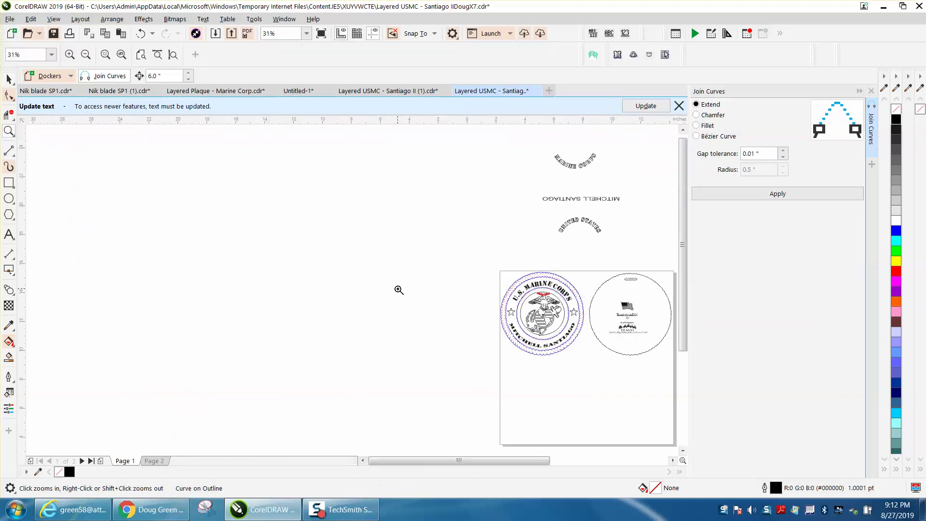
{"action": "left_click_drag", "start_coordinate": [486, 273], "coordinate": [591, 356]}
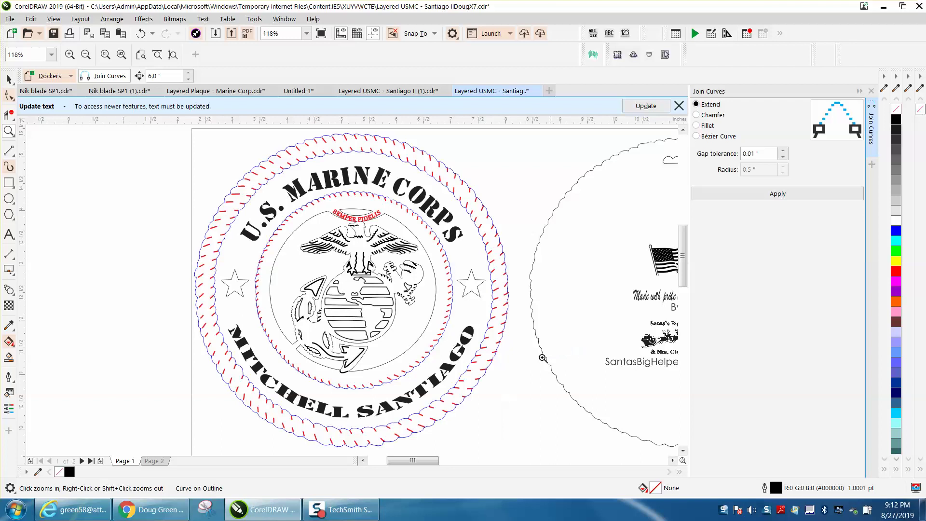
{"action": "left_click_drag", "start_coordinate": [435, 244], "coordinate": [471, 283]}
{"action": "scroll", "coordinate": [304, 234], "scroll_direction": "down", "scroll_amount": 2}
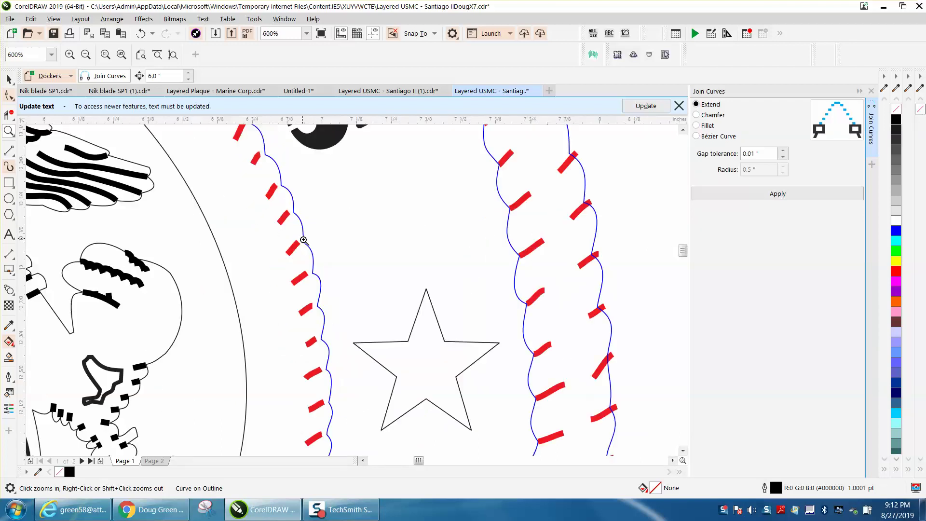
{"action": "scroll", "coordinate": [305, 244], "scroll_direction": "down", "scroll_amount": 4}
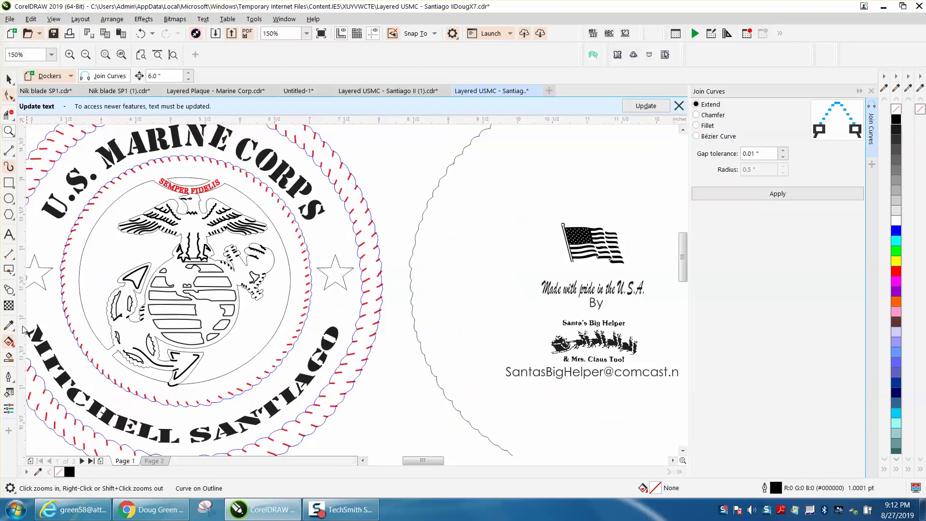
{"action": "left_click", "coordinate": [7, 358]}
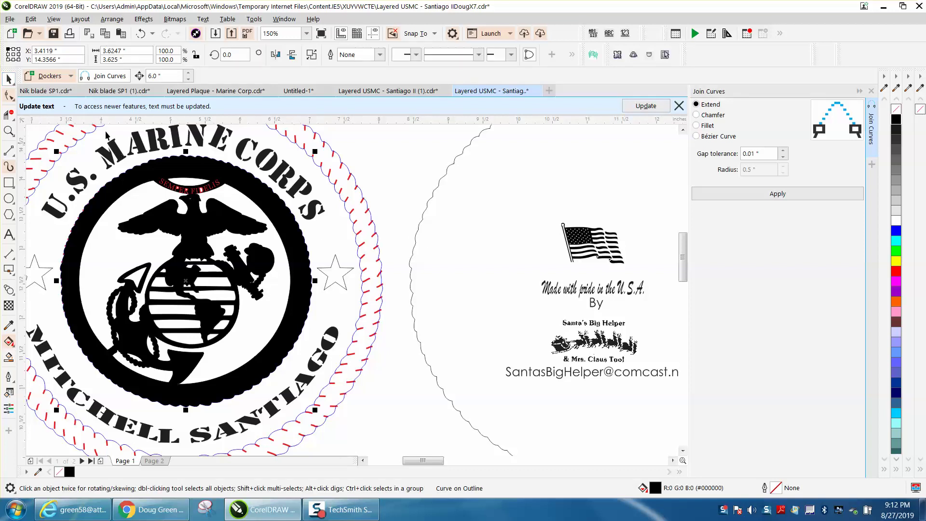
{"action": "left_click", "coordinate": [141, 33]}
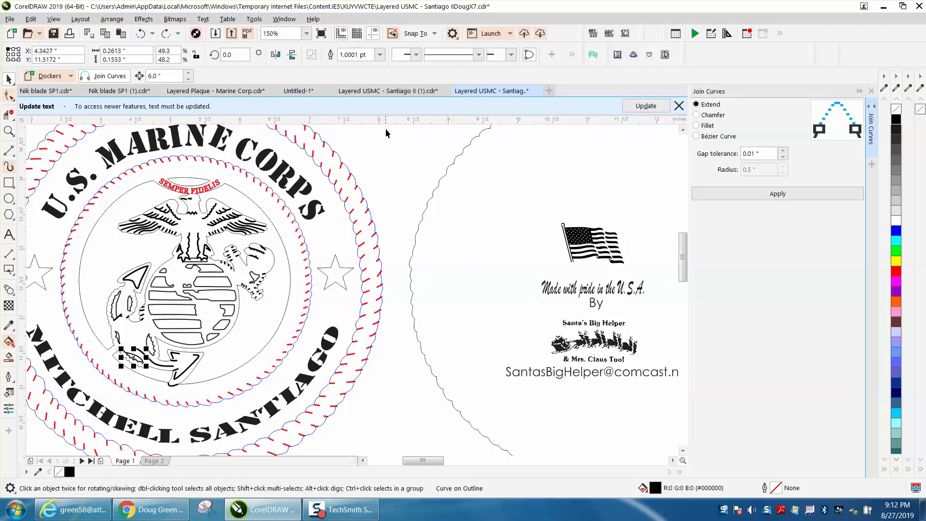
{"action": "left_click", "coordinate": [304, 238]}
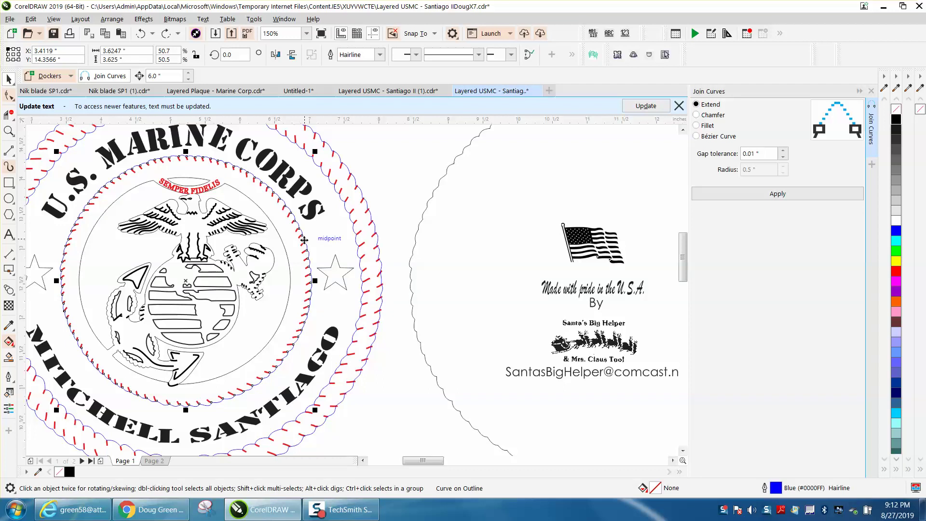
{"action": "scroll", "coordinate": [305, 239], "scroll_direction": "down", "scroll_amount": 1}
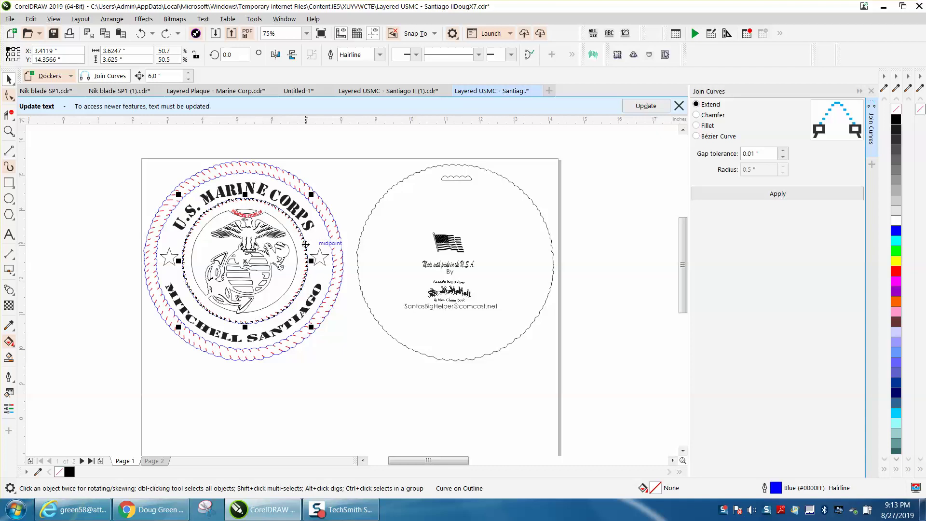
{"action": "left_click", "coordinate": [10, 131]}
{"action": "left_click_drag", "start_coordinate": [188, 170], "coordinate": [387, 366]}
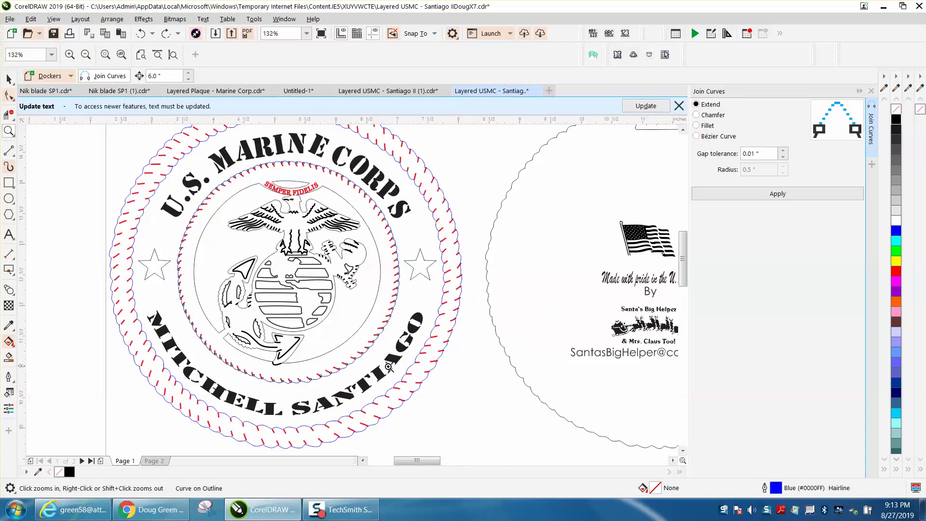